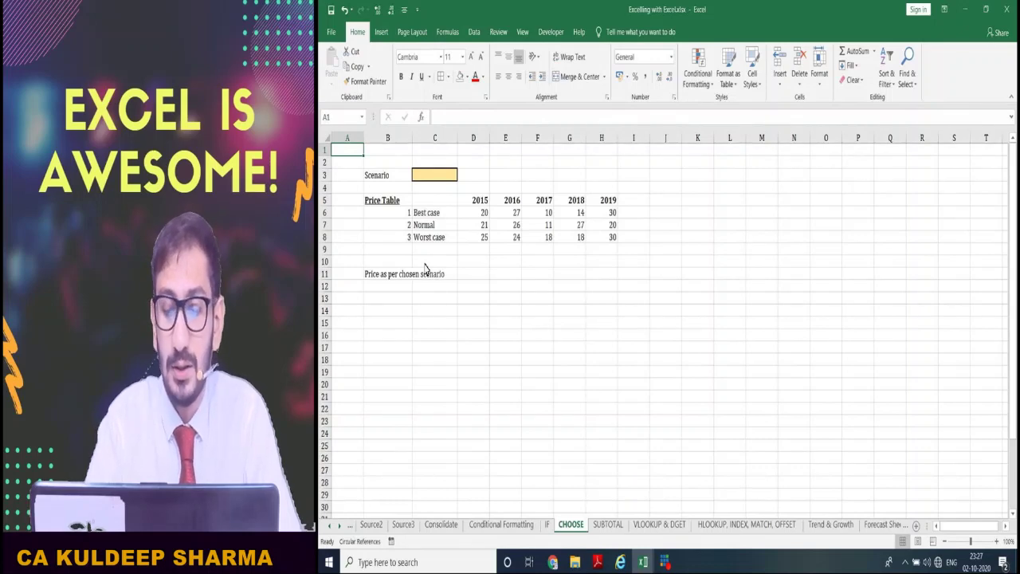
Look over the scenario names in the price table and the row for the price as per chosen scenario
left_click(423, 217)
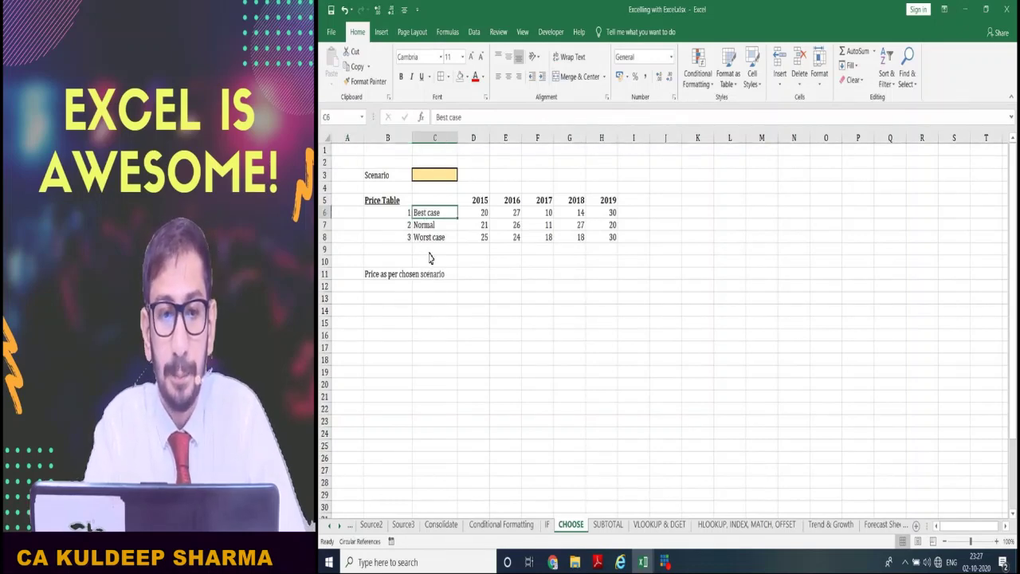
key("Down")
key("Down")
key("Down")
key("Down")
key("Down")
key("Up")
key("Up")
key("Up")
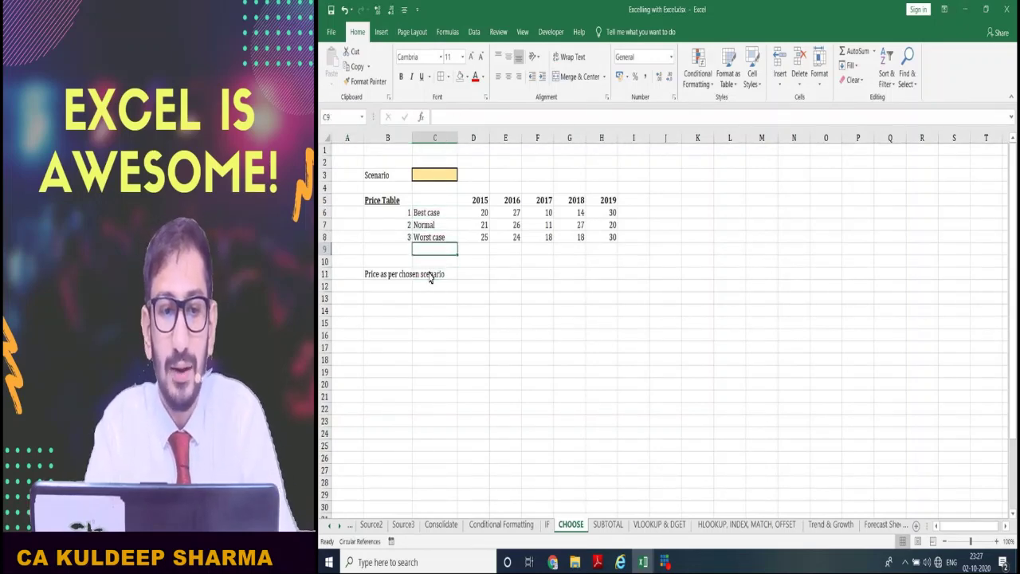
left_click(398, 203)
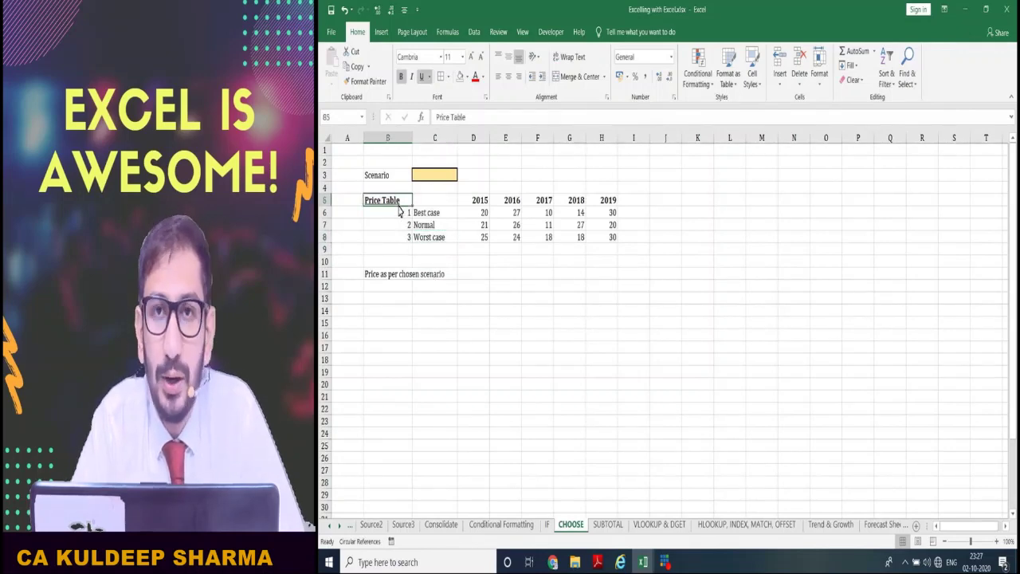
Examine the 2015 to 2019 prices in the best case, normal and worst case rows of the price table
left_click(443, 218)
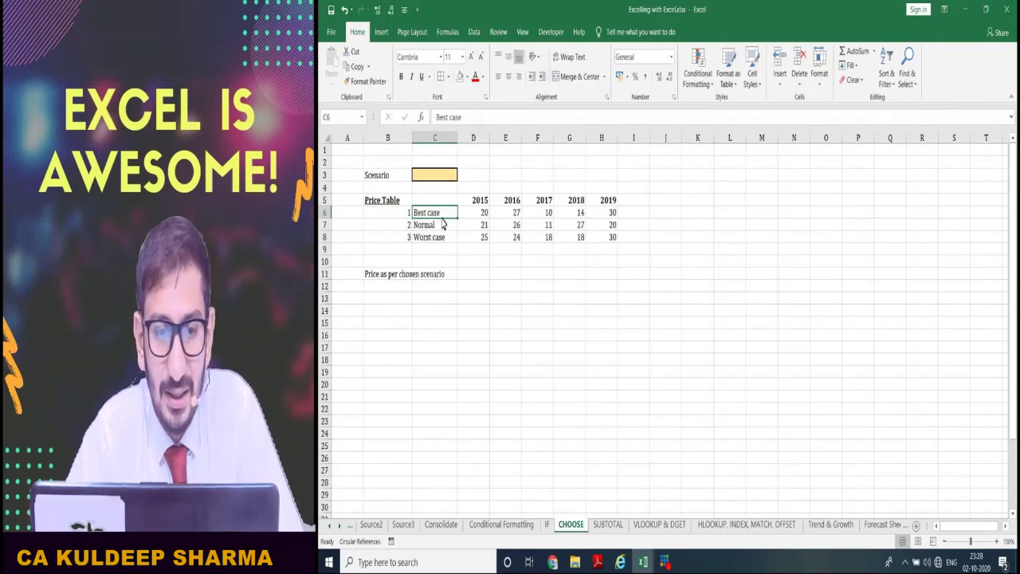
left_click(443, 225)
key("Down")
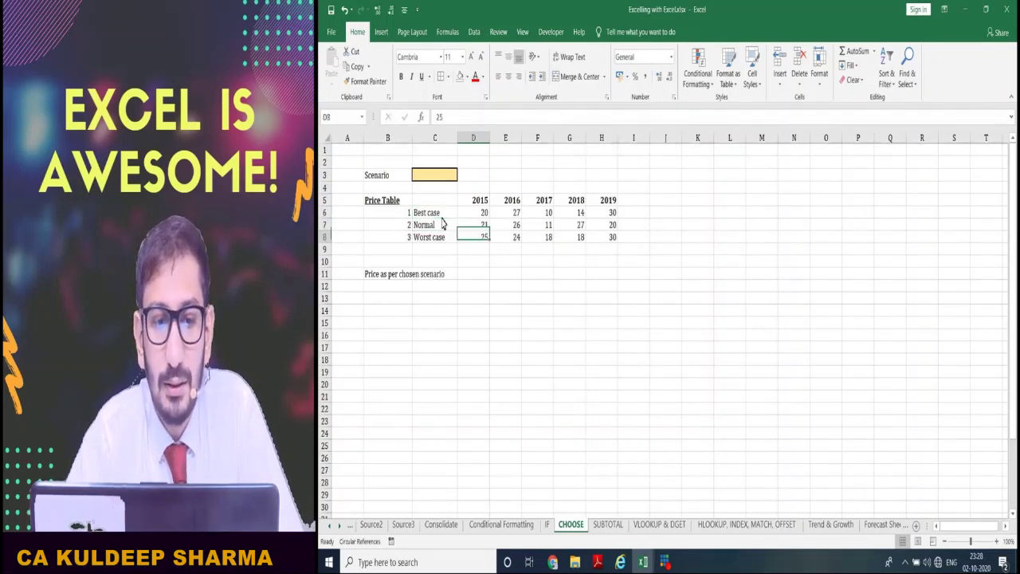
key("ctrl+shift+Right")
key("Up")
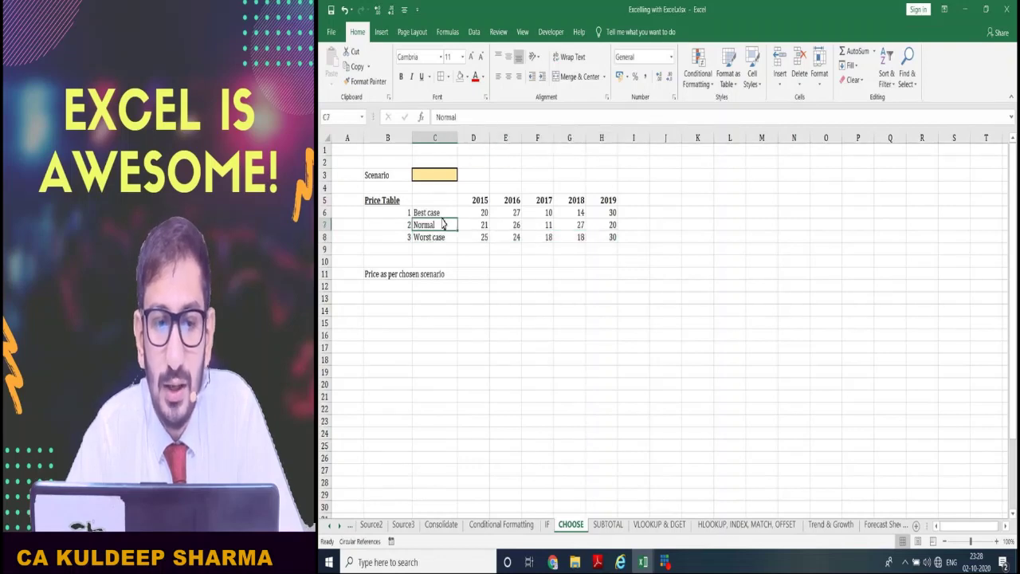
key("ctrl+shift+Right")
left_click(443, 225)
key("Up")
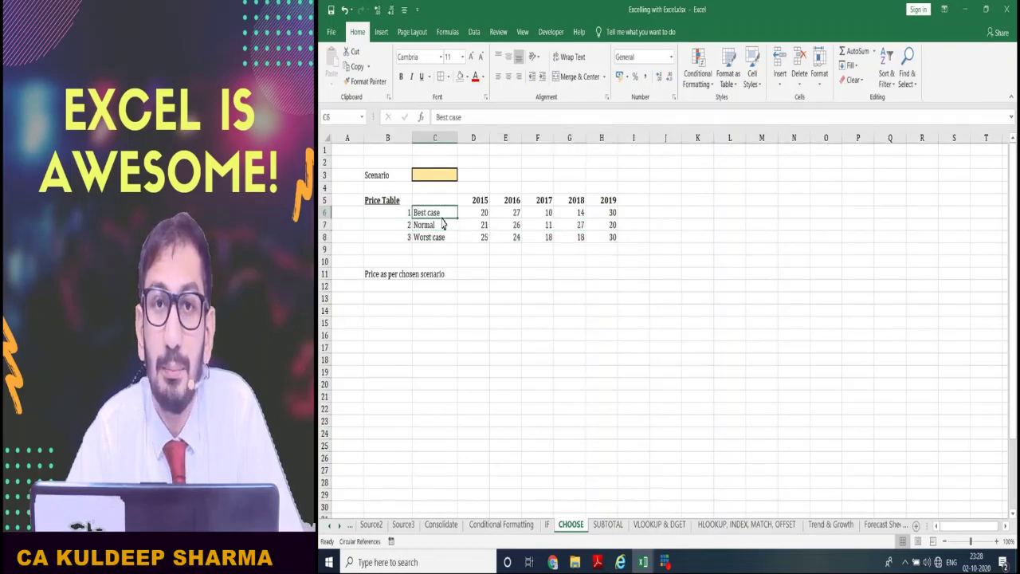
key("ctrl+shift+Right")
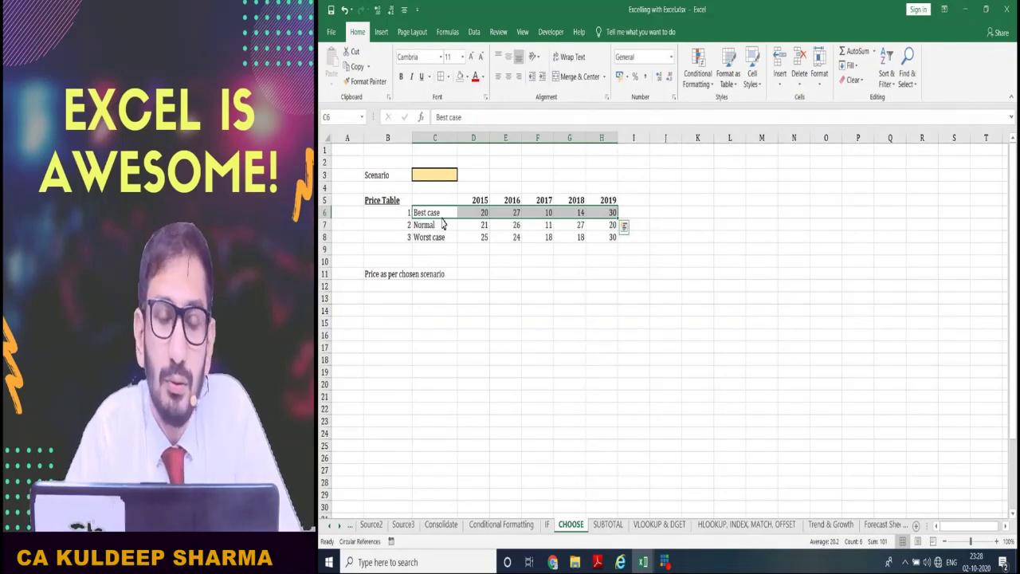
left_click(443, 224)
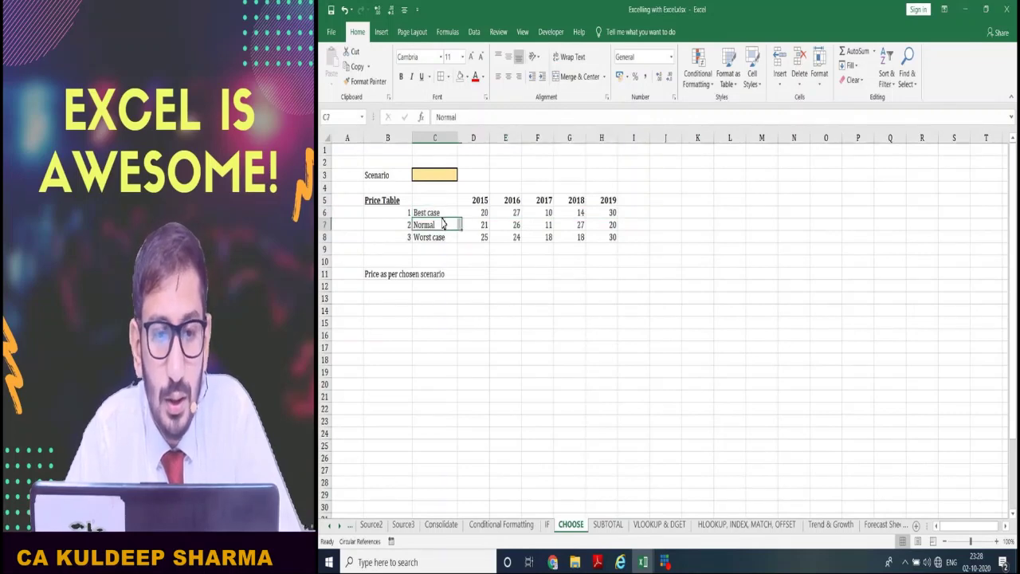
Inspect how the scenario input cell C3 and the best case prices relate to the chosen-scenario price row
key("Down")
key("Down")
key("Down")
key("Down")
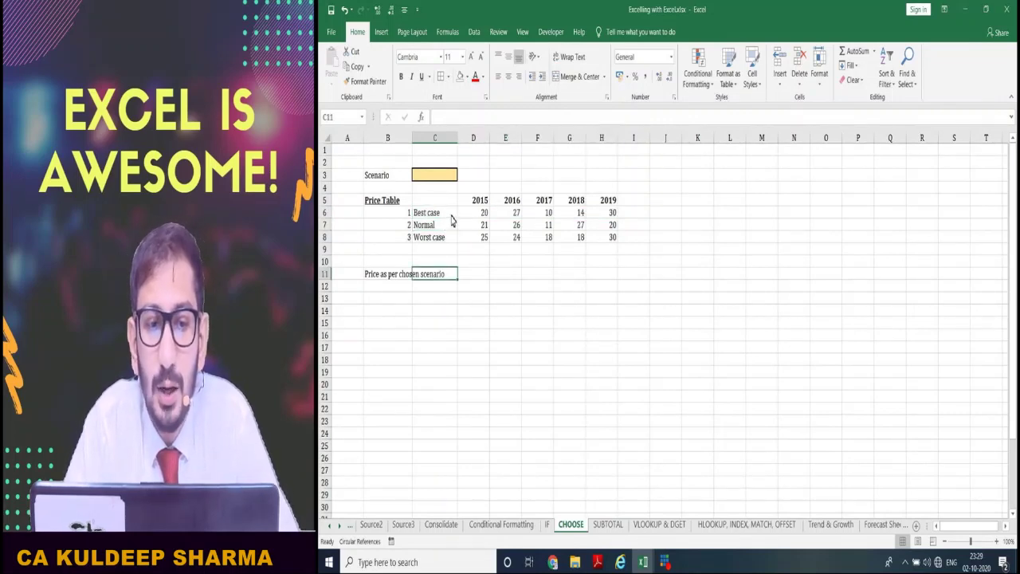
left_click(431, 180)
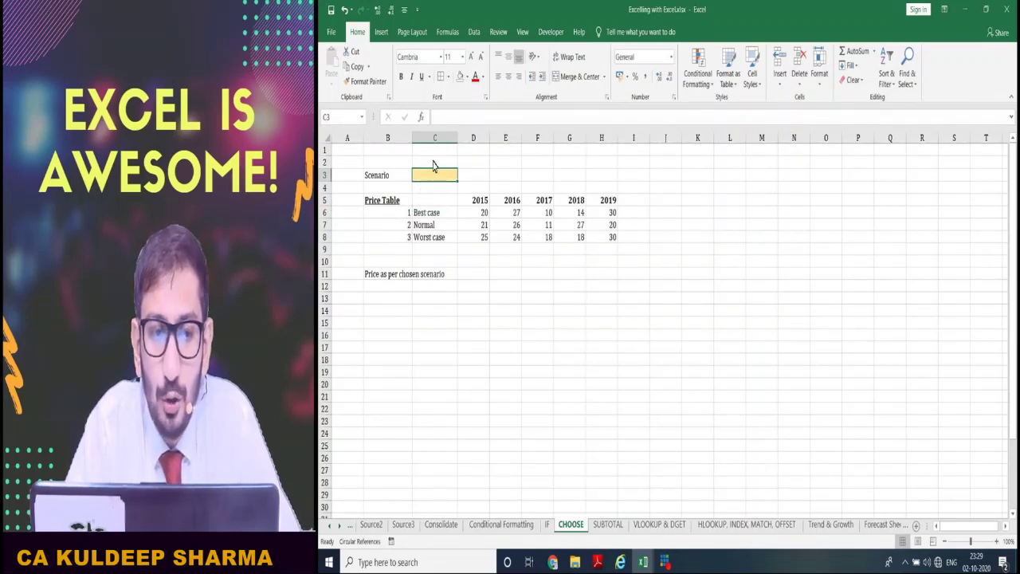
left_click(467, 217)
left_click_drag(467, 217, 614, 219)
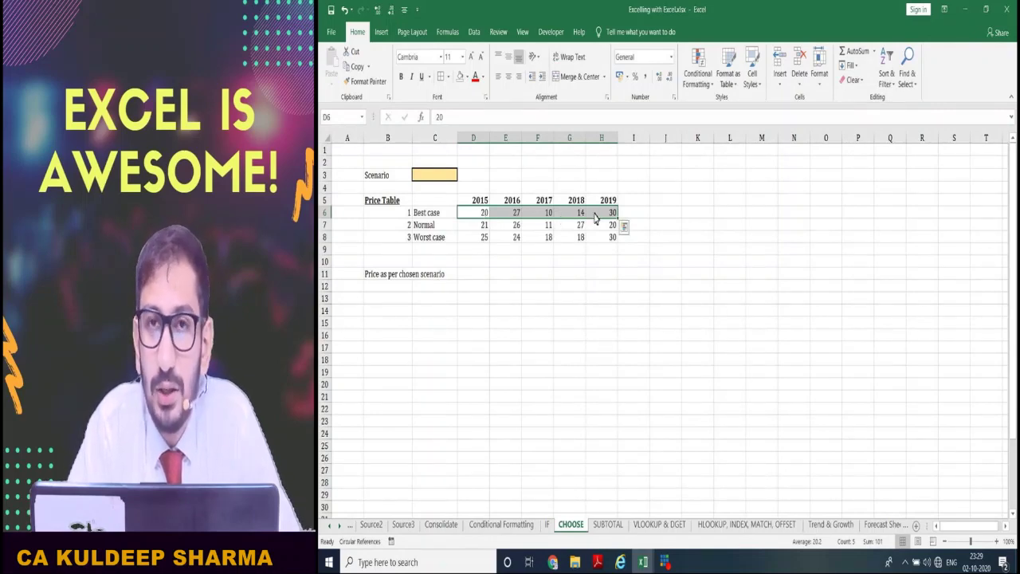
left_click(473, 271)
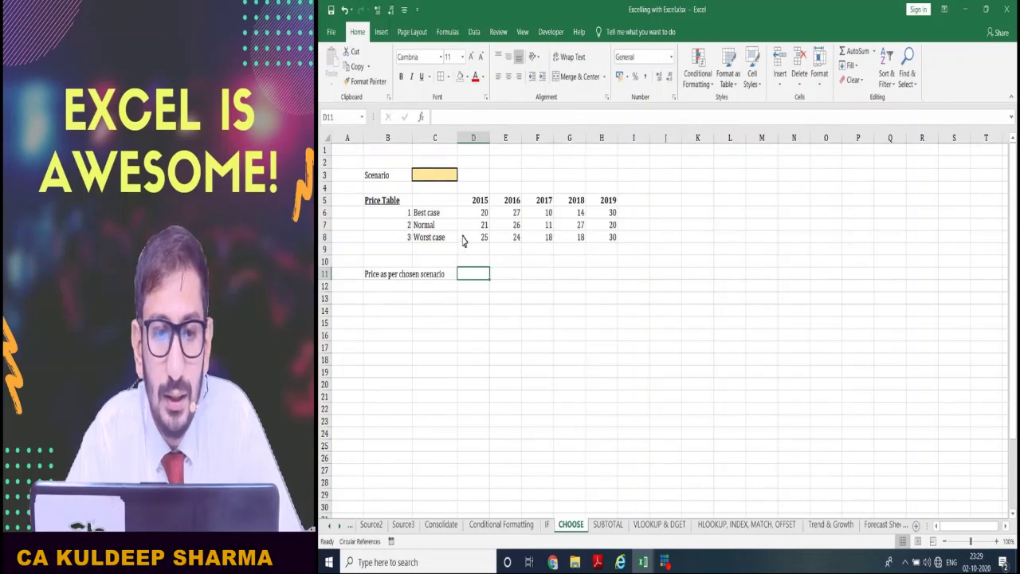
Enter 2 as the scenario number in cell C3
left_click(435, 178)
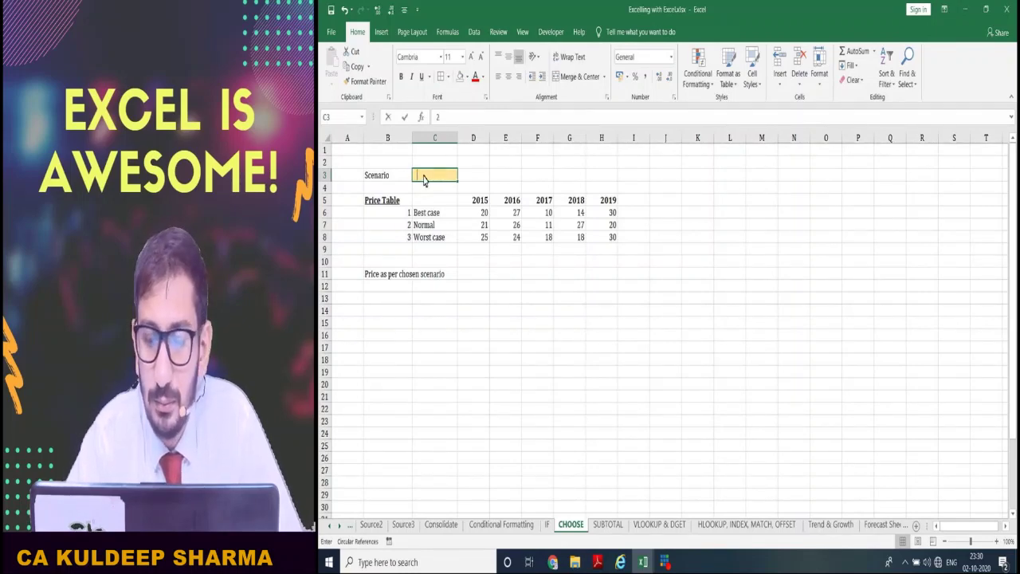
type("2")
key("Return")
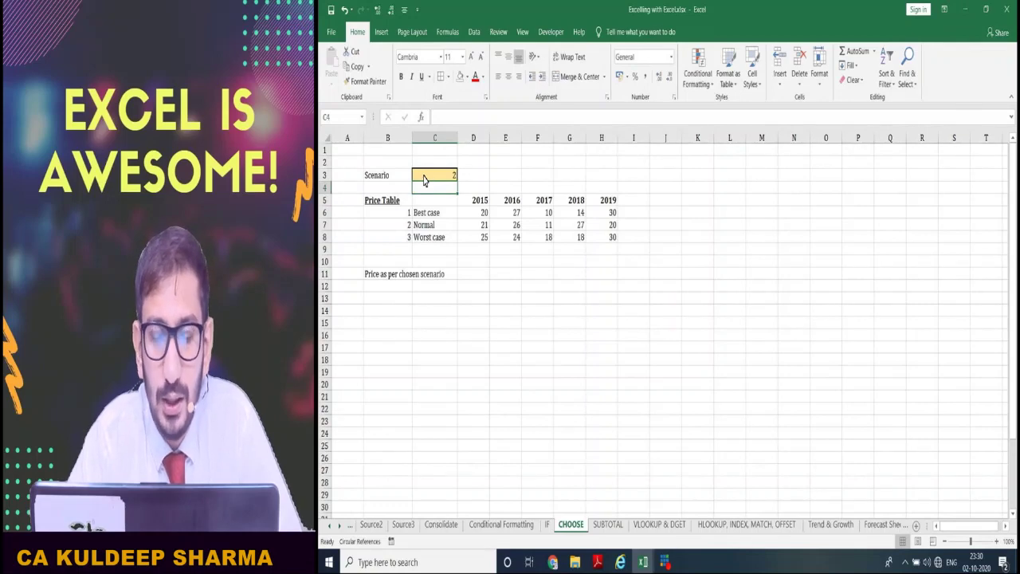
Start a CHOOSE formula across D11:H11 with scenario cell C3 as the index number
left_click(473, 277)
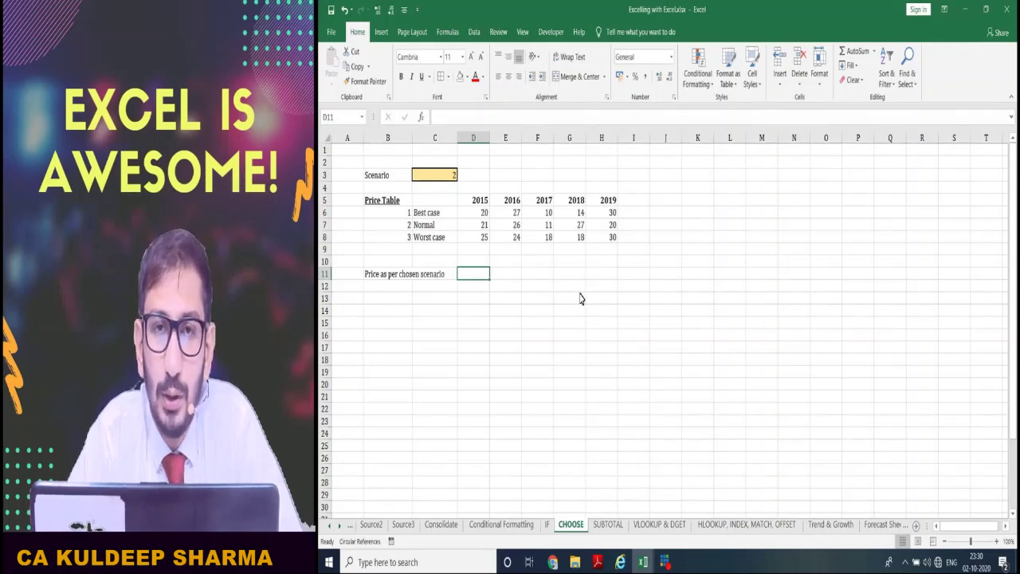
key("shift+Right")
key("shift+Right")
key("shift+Right")
key("shift+Right")
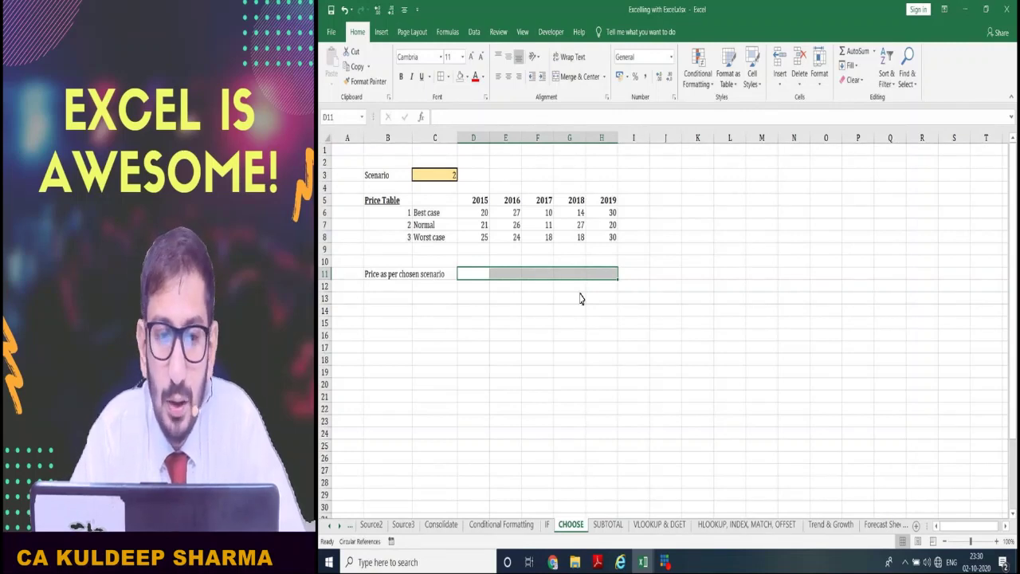
type("=")
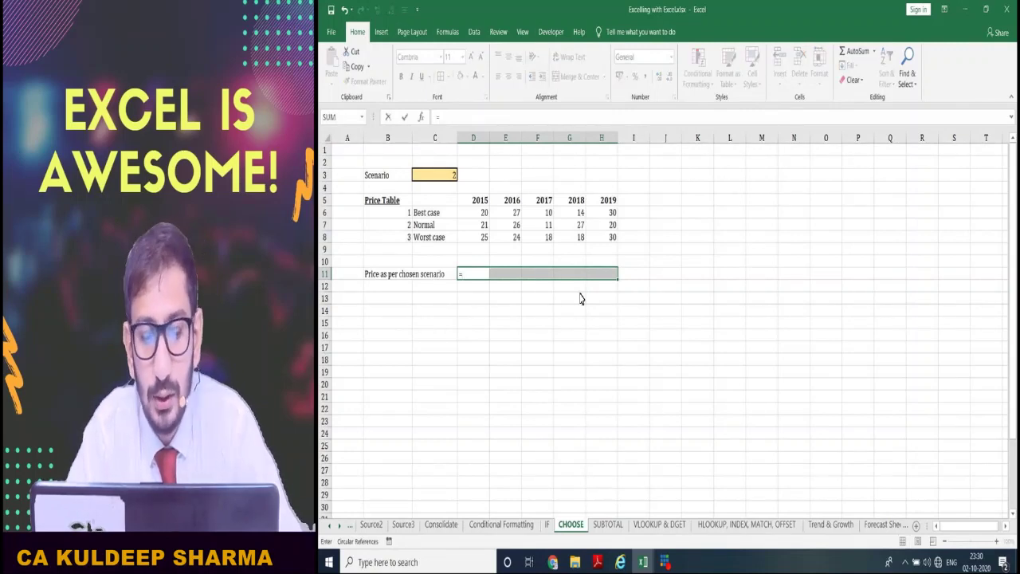
type("choode")
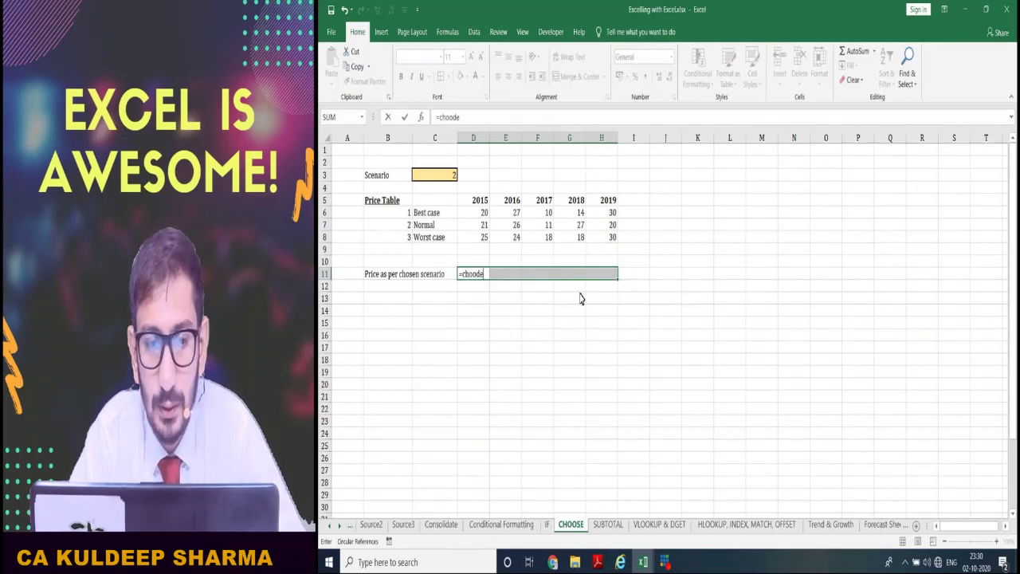
key("BackSpace")
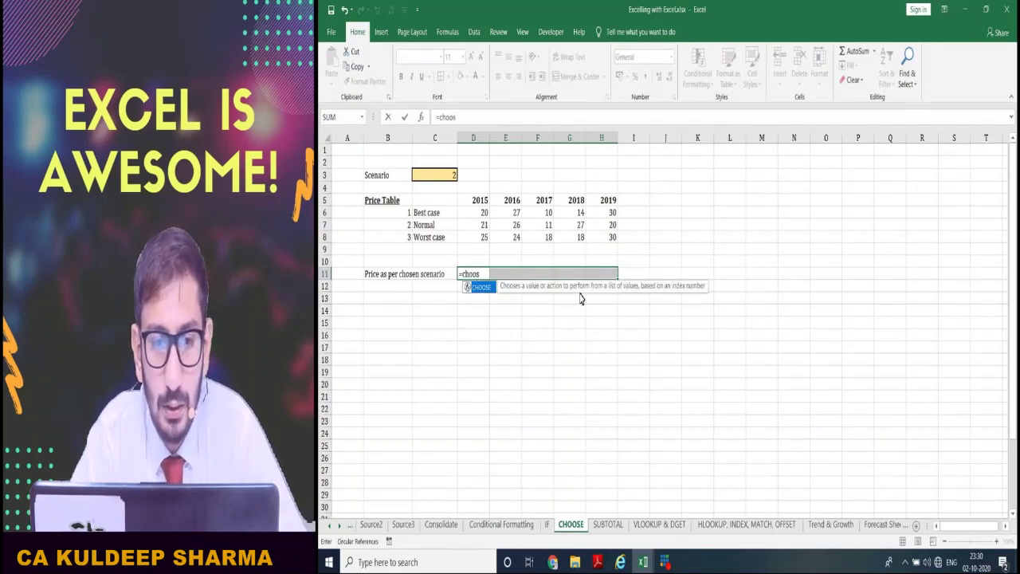
type("s")
key("Tab")
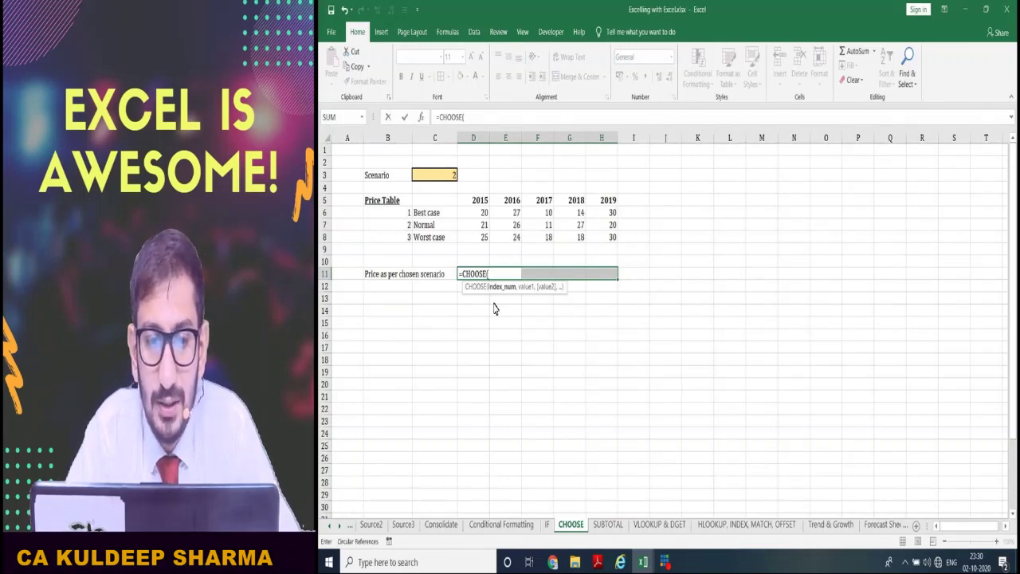
left_click(433, 178)
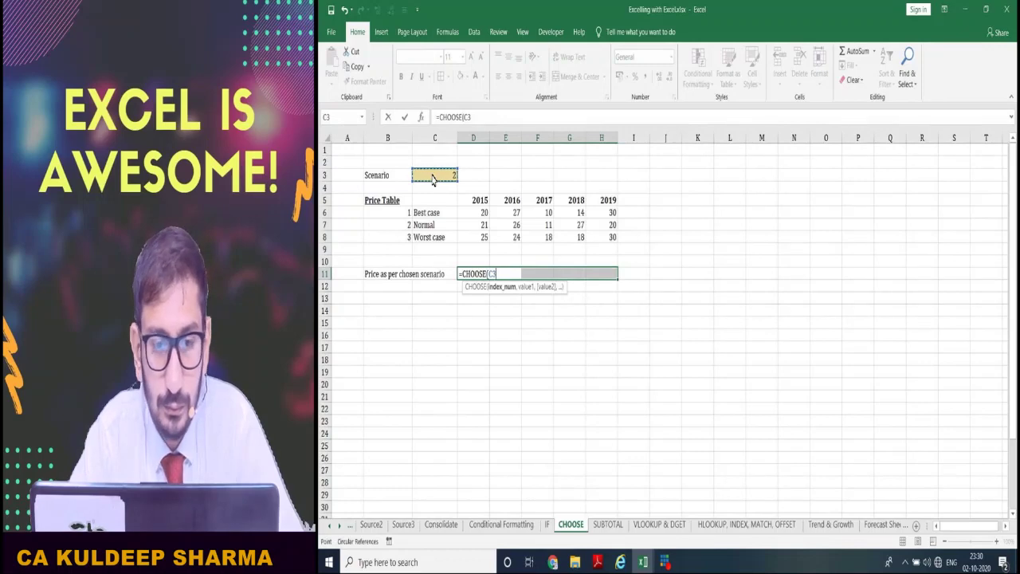
type(",")
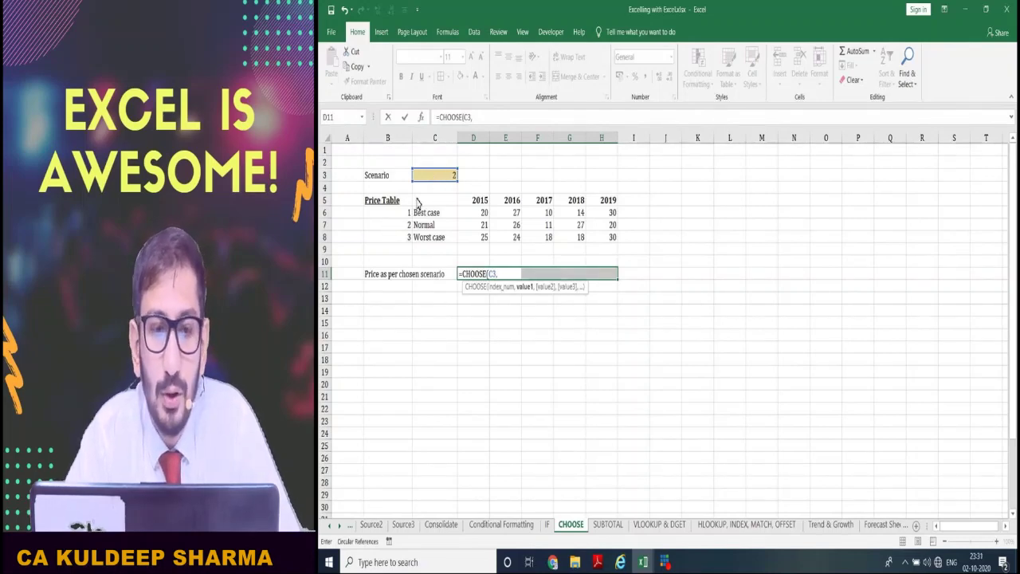
Add D6:H6, D7:H7 and D8:H8 as the CHOOSE values and enter the formula as an array formula
left_click(470, 219)
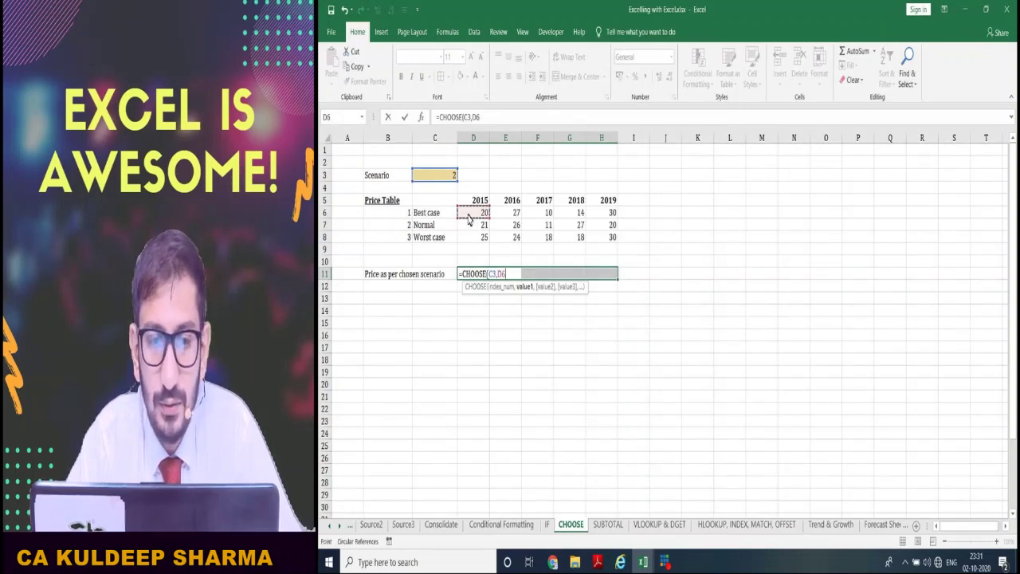
key("ctrl+shift+Right")
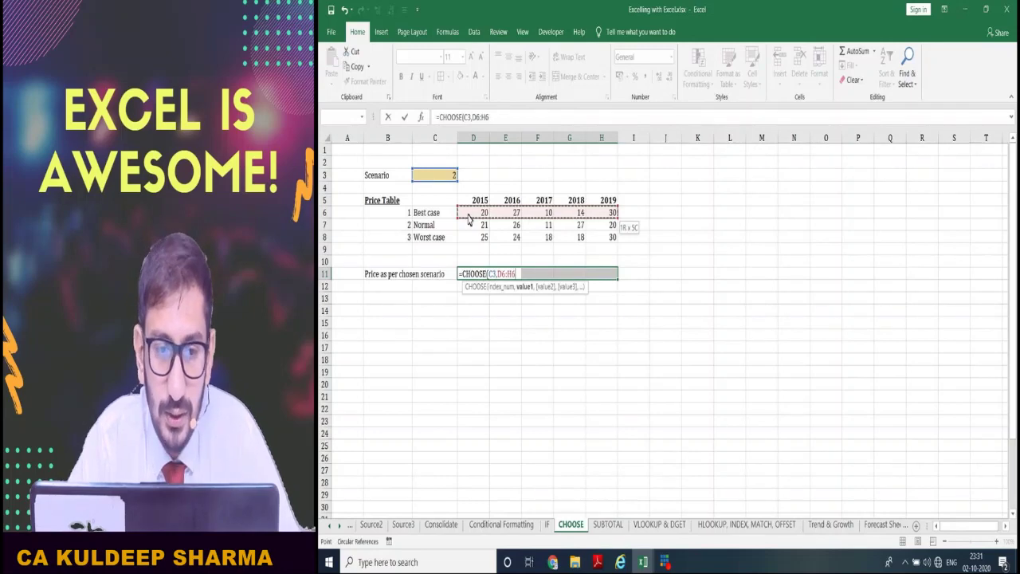
type(",")
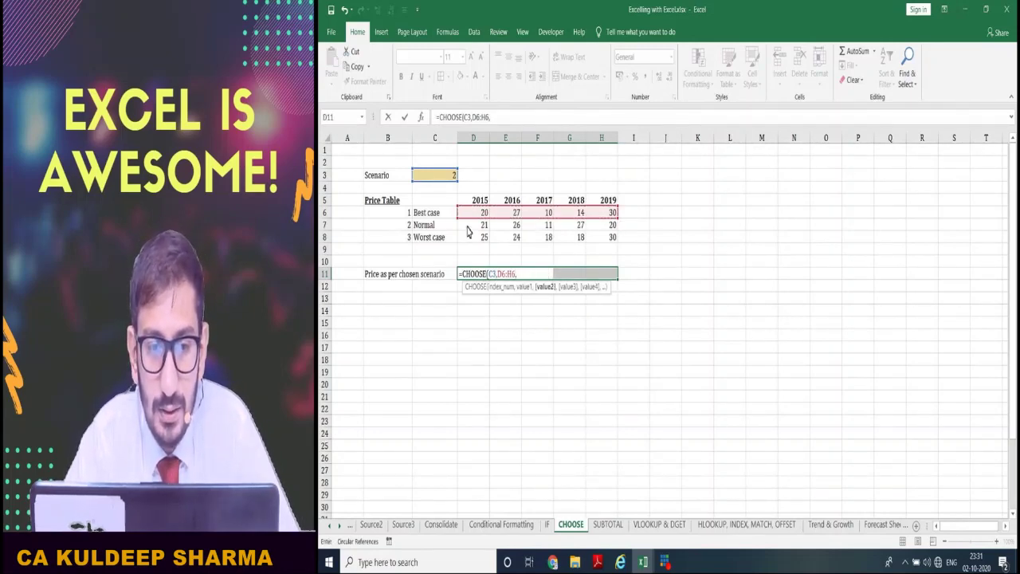
left_click(468, 229)
key("ctrl+shift+Right")
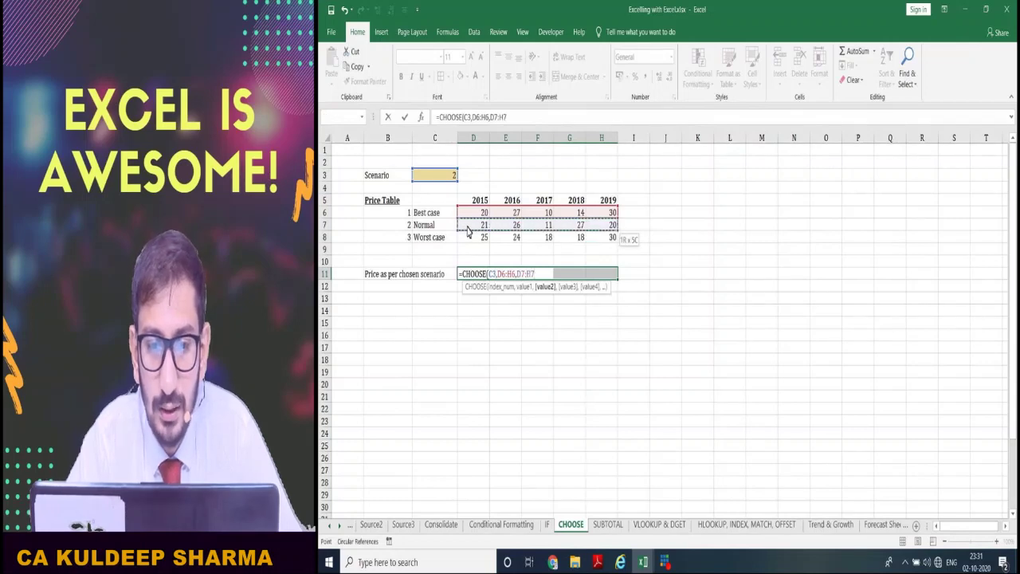
type(",")
left_click(470, 239)
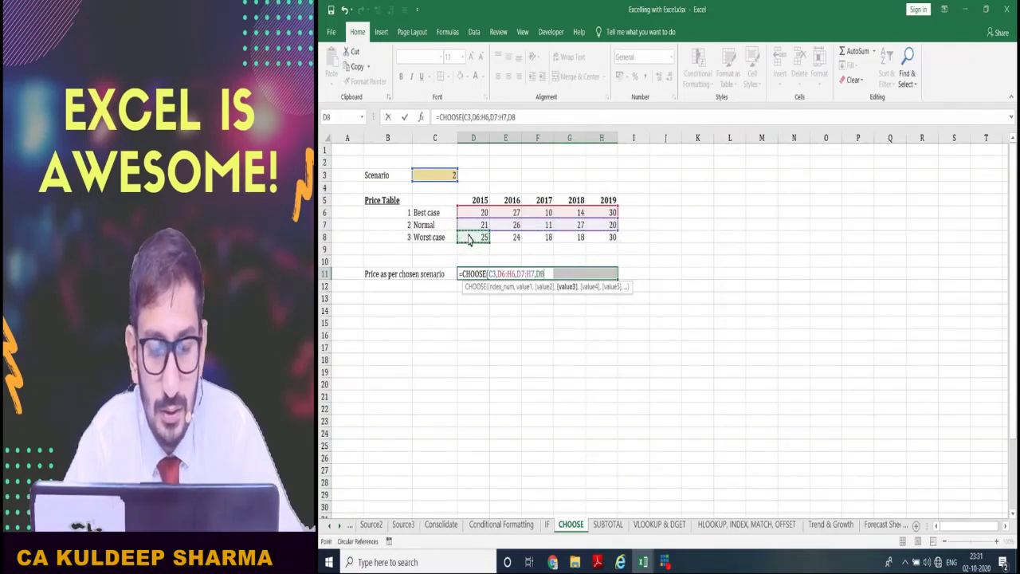
key("ctrl+shift+Right")
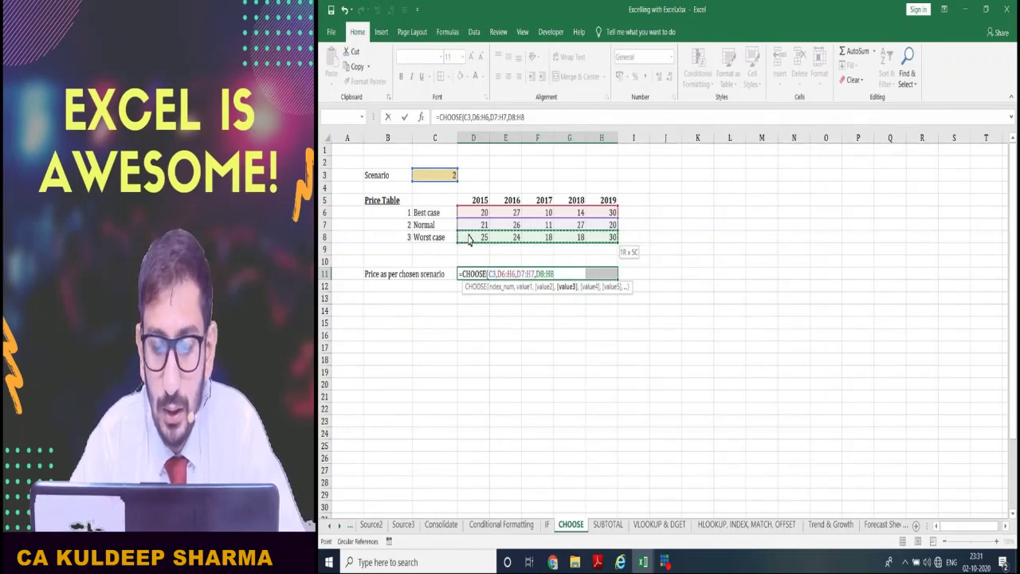
type(")")
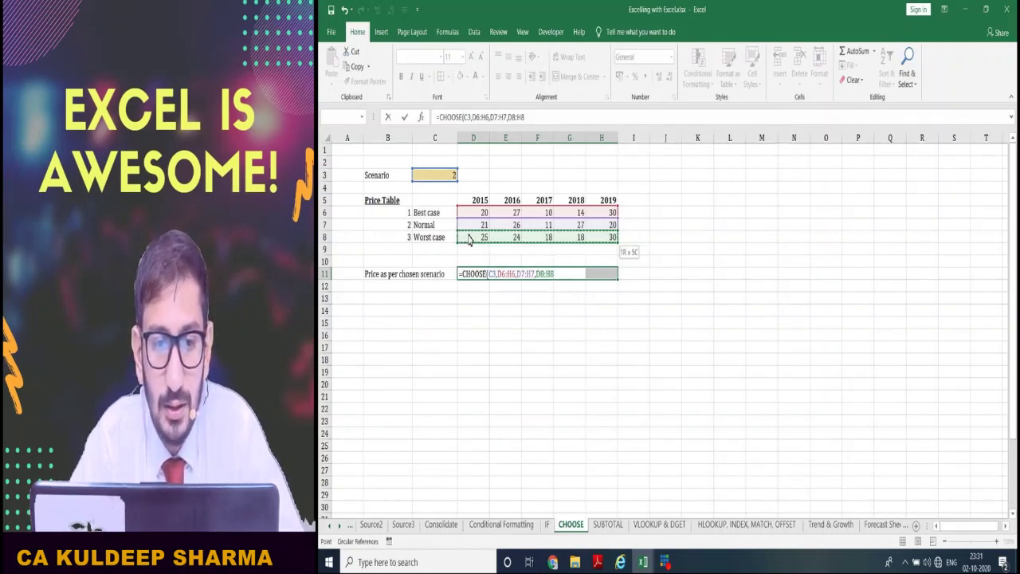
key("ctrl+shift+Return")
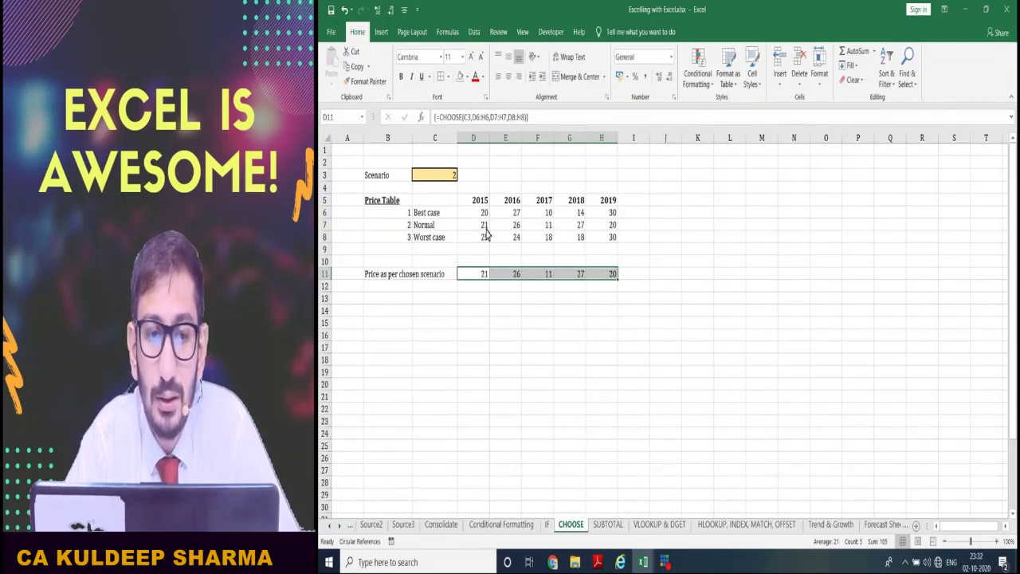
Show the formula of D11 as text in cell D12 with FORMULATEXT
left_click(475, 287)
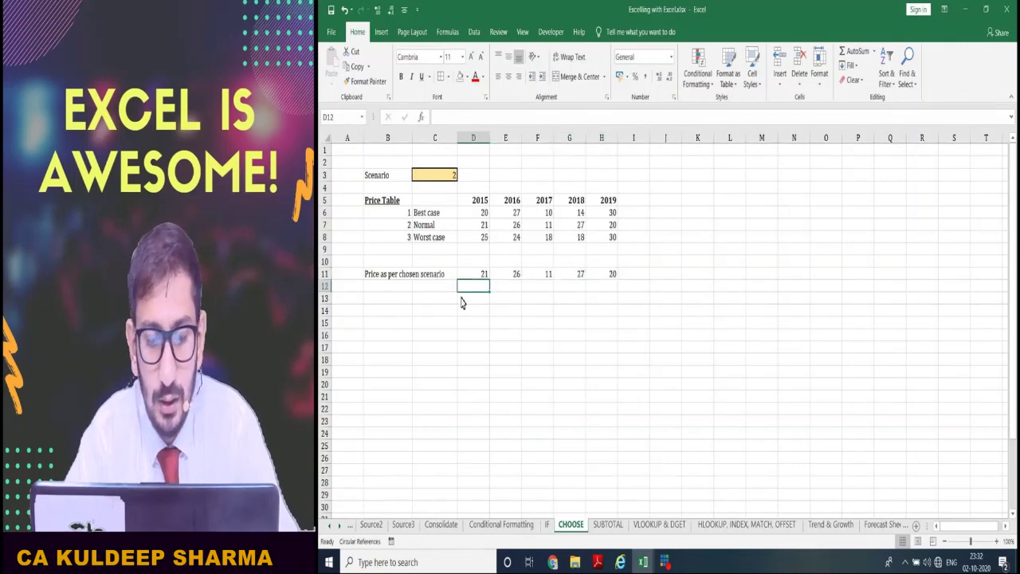
type("=formu")
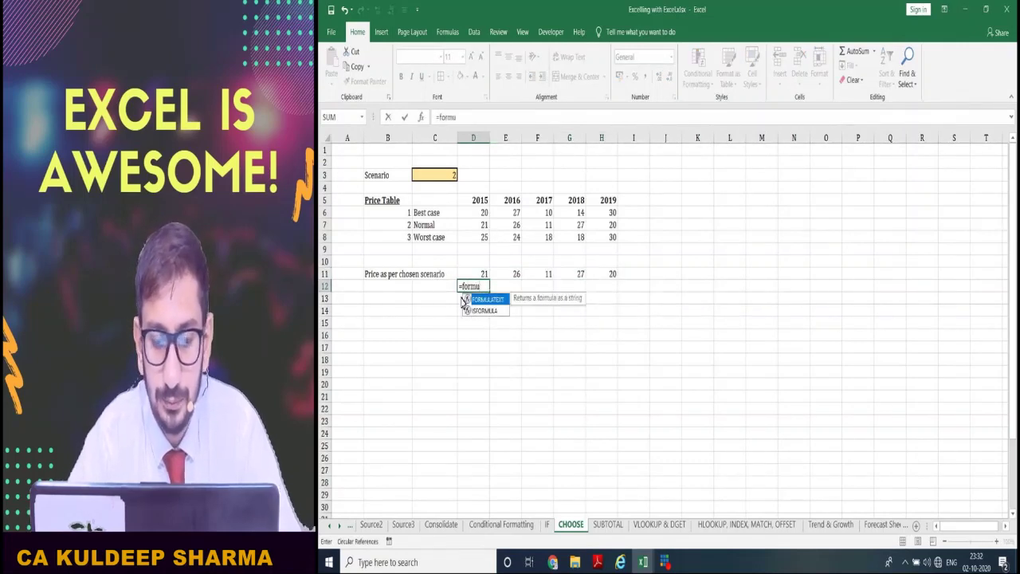
key("Tab")
key("Up")
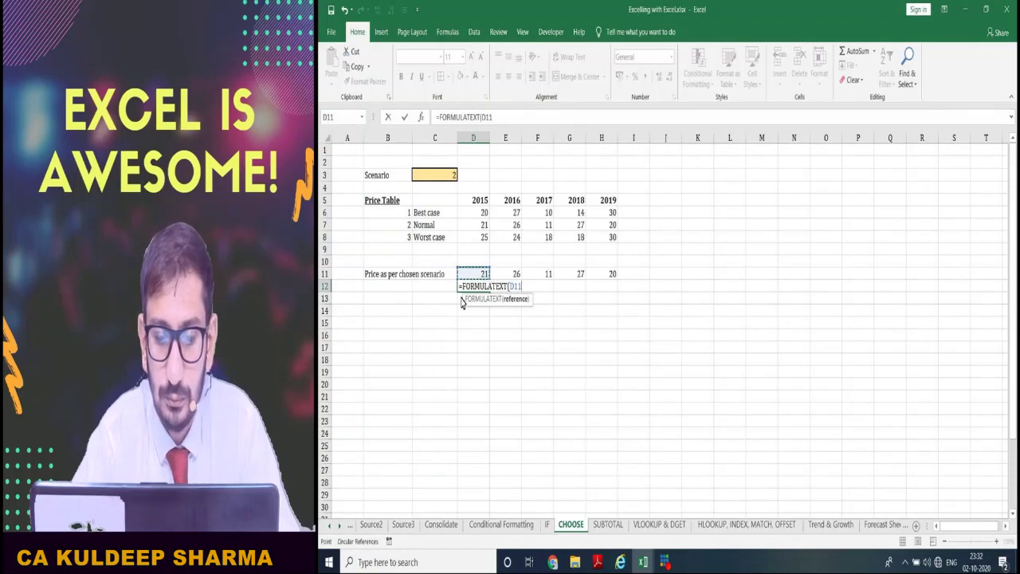
key("Return")
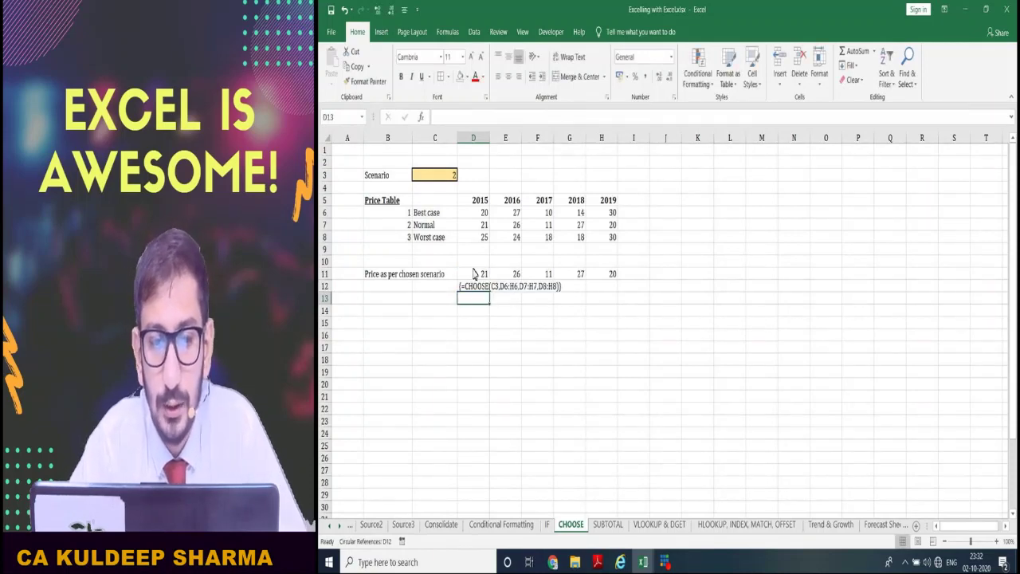
Set the scenario number in C3 to 1 and compare the prices in D11:H11 with the Best case row
key("Up")
key("Up")
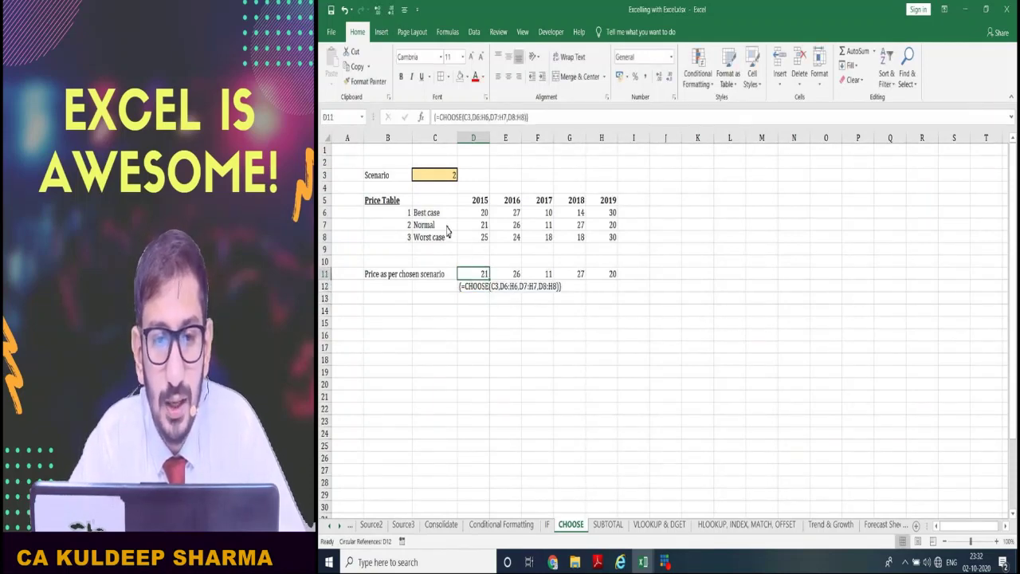
left_click(432, 177)
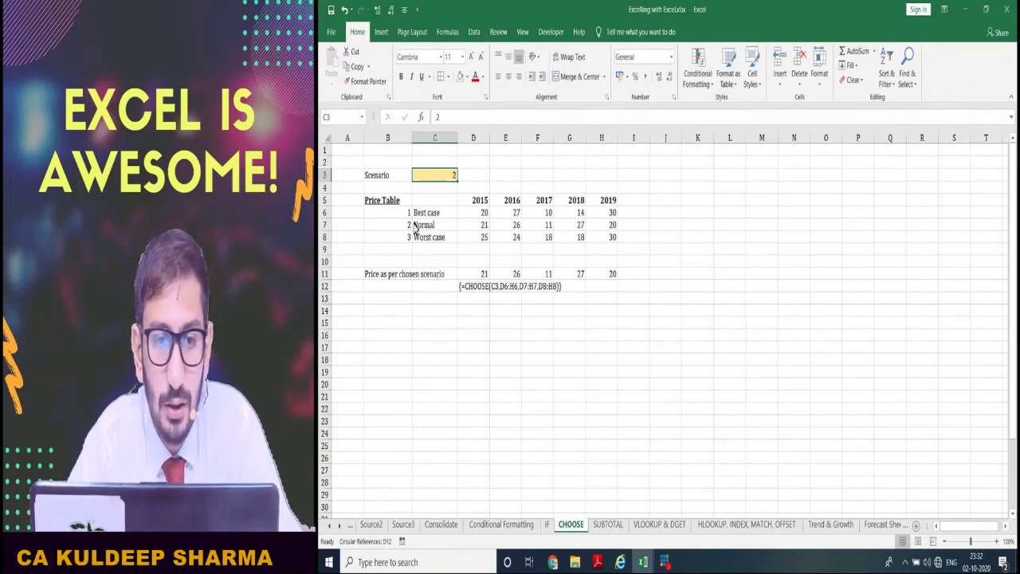
type("1")
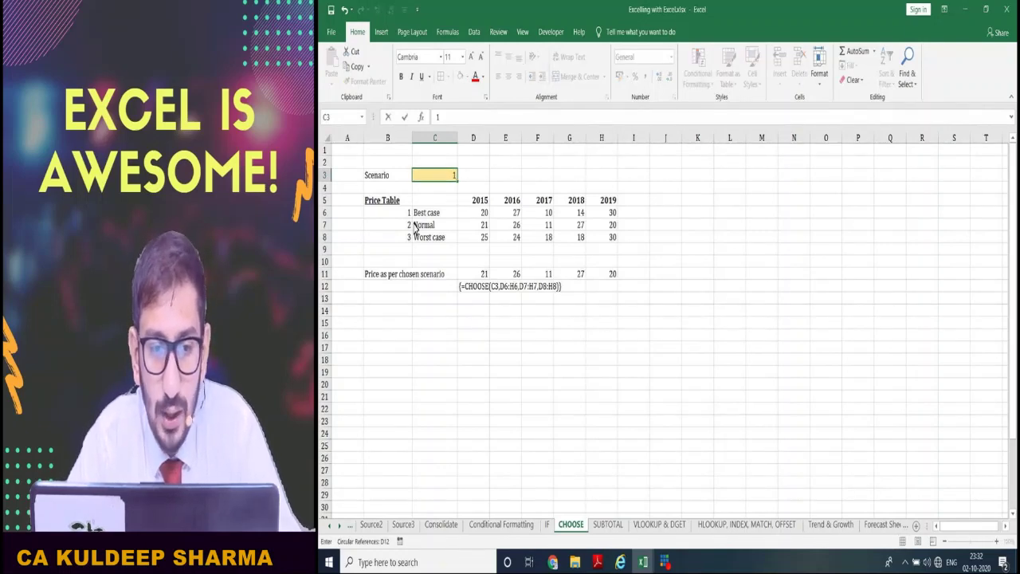
key("Return")
left_click(482, 275)
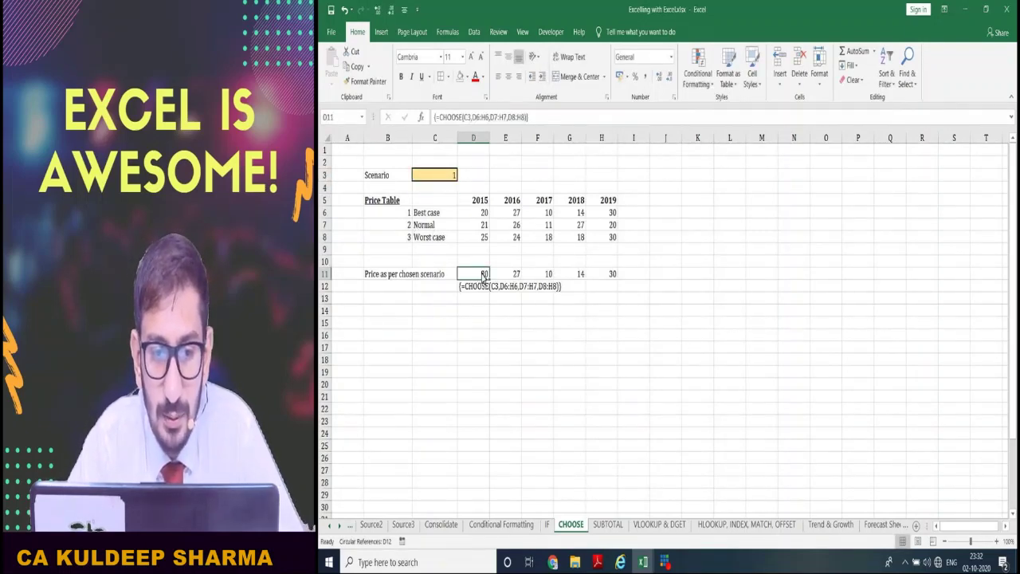
left_click(604, 277, "shift")
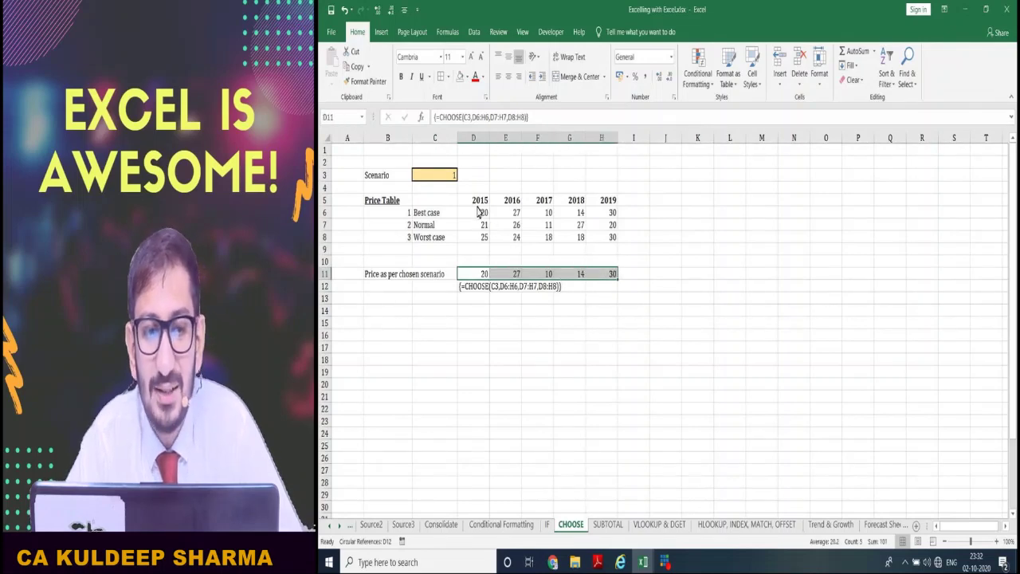
left_click_drag(478, 212, 638, 217)
Set the scenario number in C3 to 3 and compare the prices in row 11 with the Worst case row
left_click(416, 177)
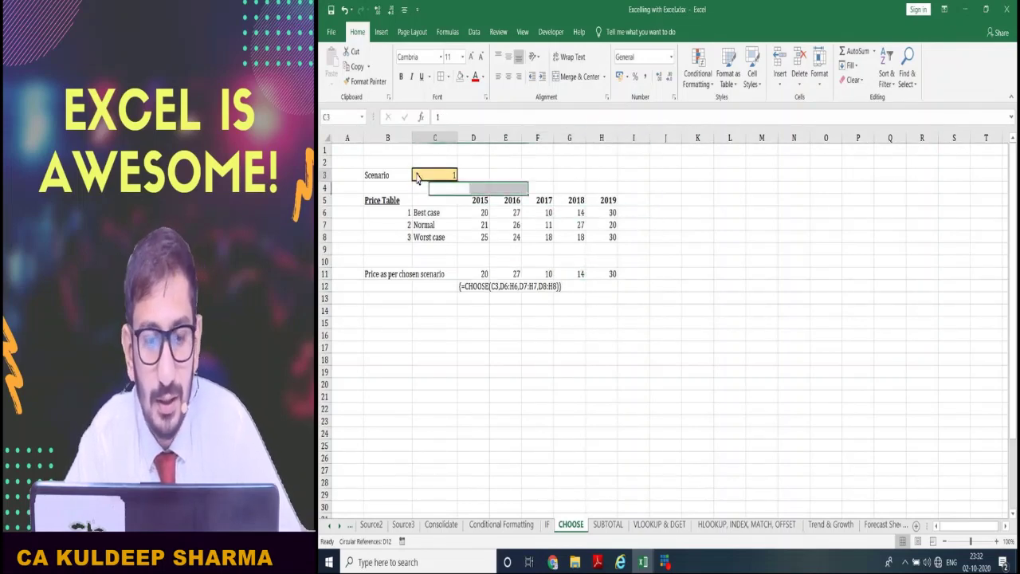
type("3")
key("Return")
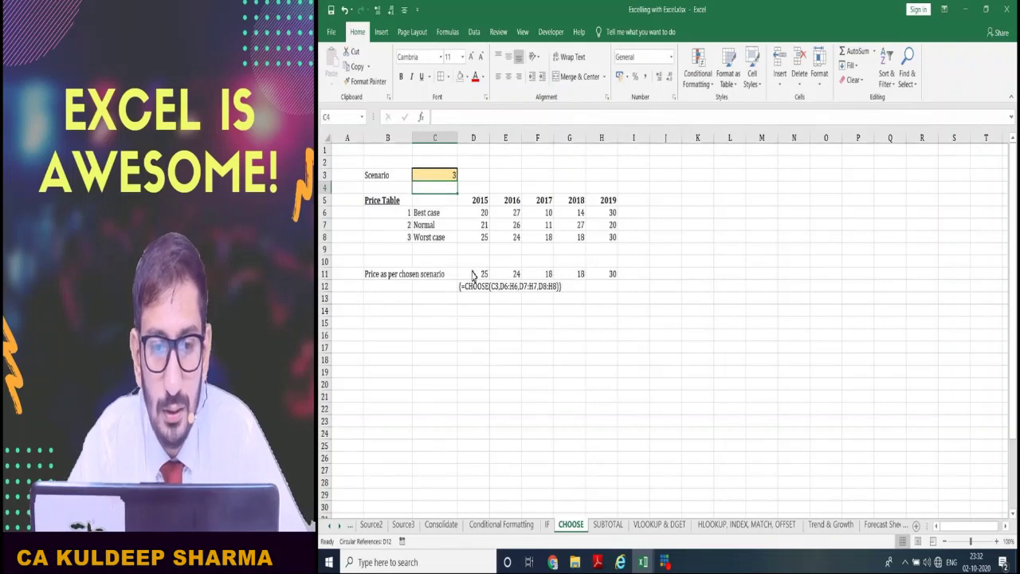
left_click_drag(473, 275, 581, 281)
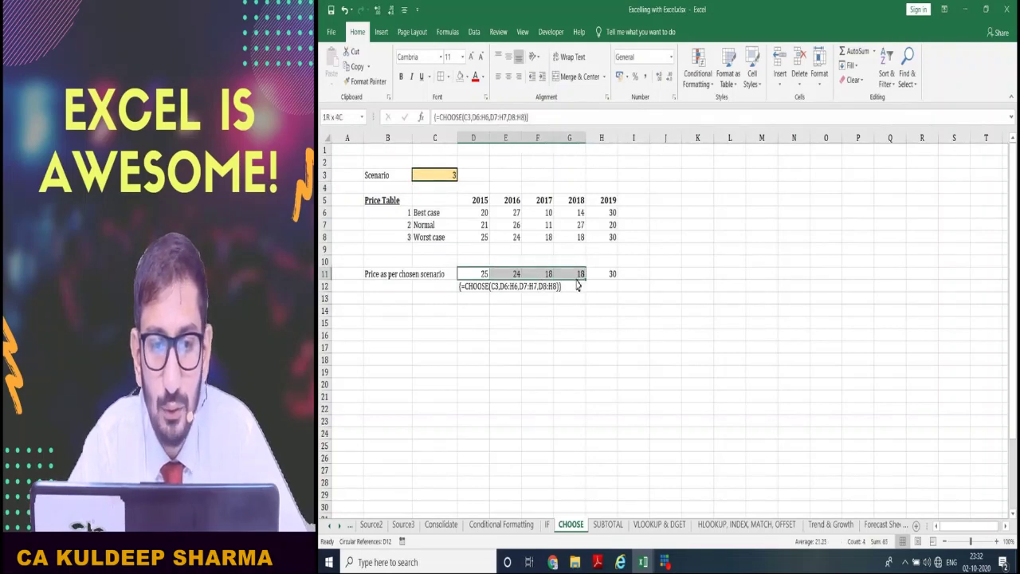
left_click(475, 238)
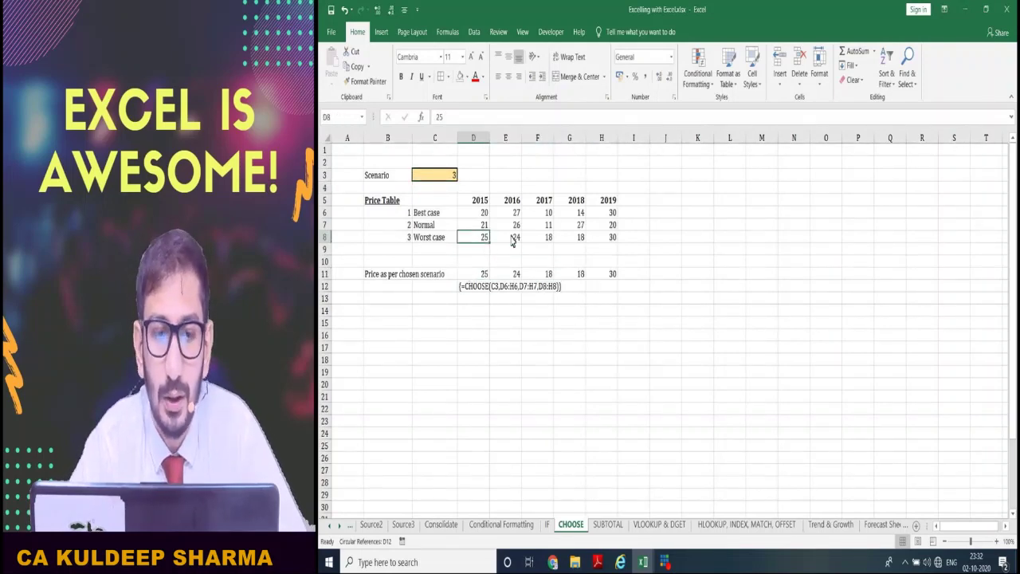
left_click(483, 277)
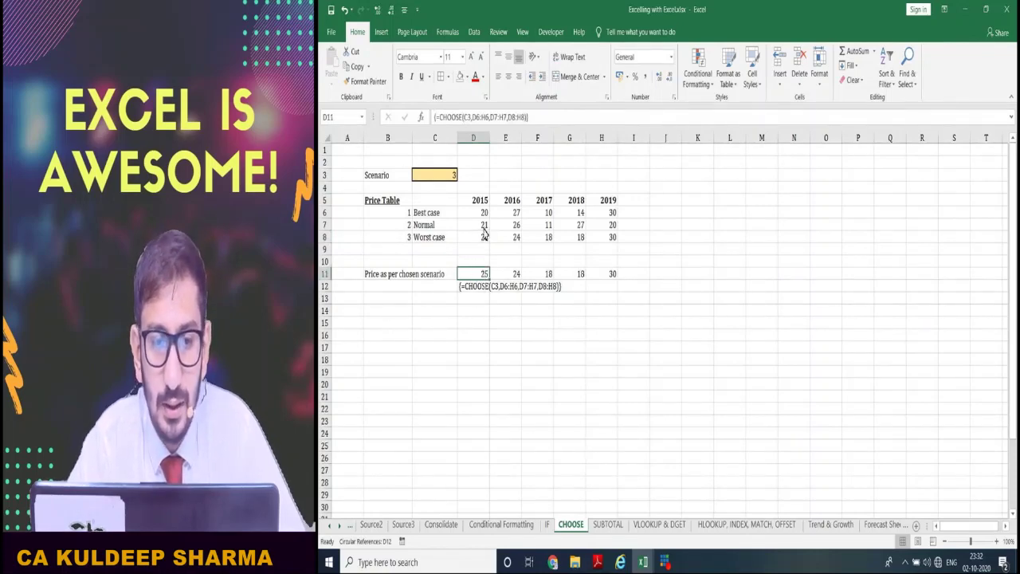
Enter the note "Ctrl+Shift+Enter" in cell D15 below the price results
left_click(468, 326)
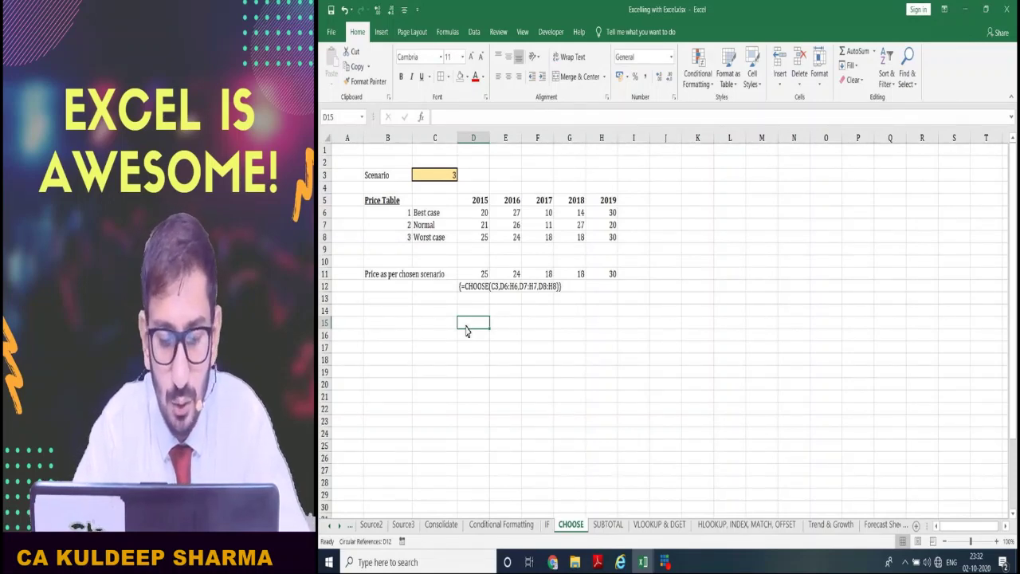
type("Ctrl+")
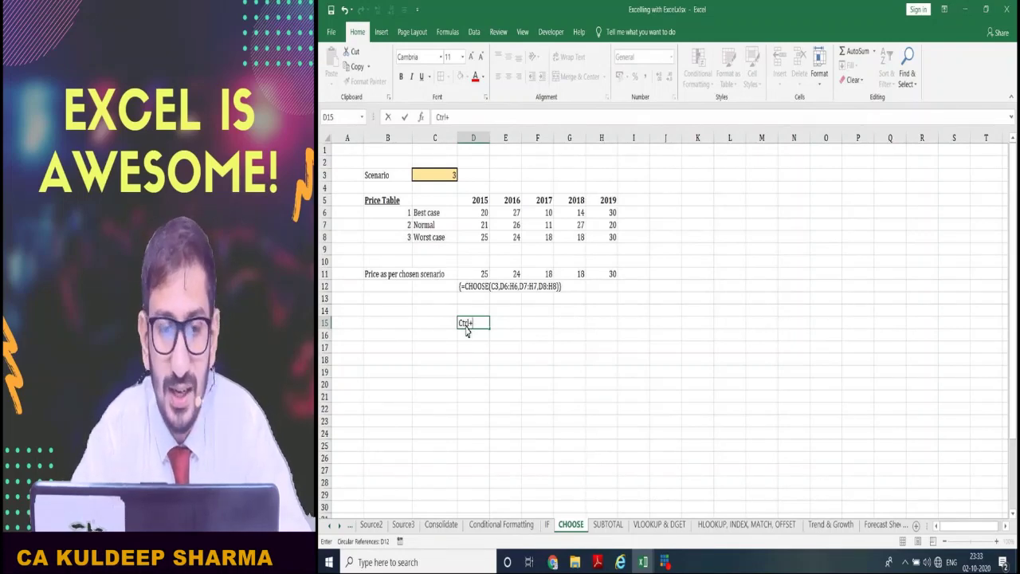
type("Shif")
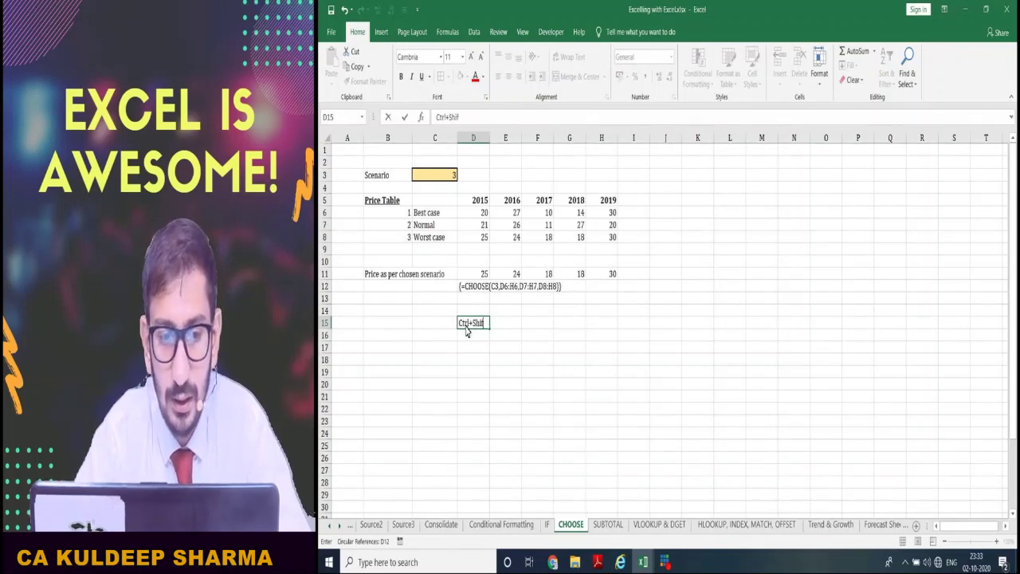
type("t+Enter")
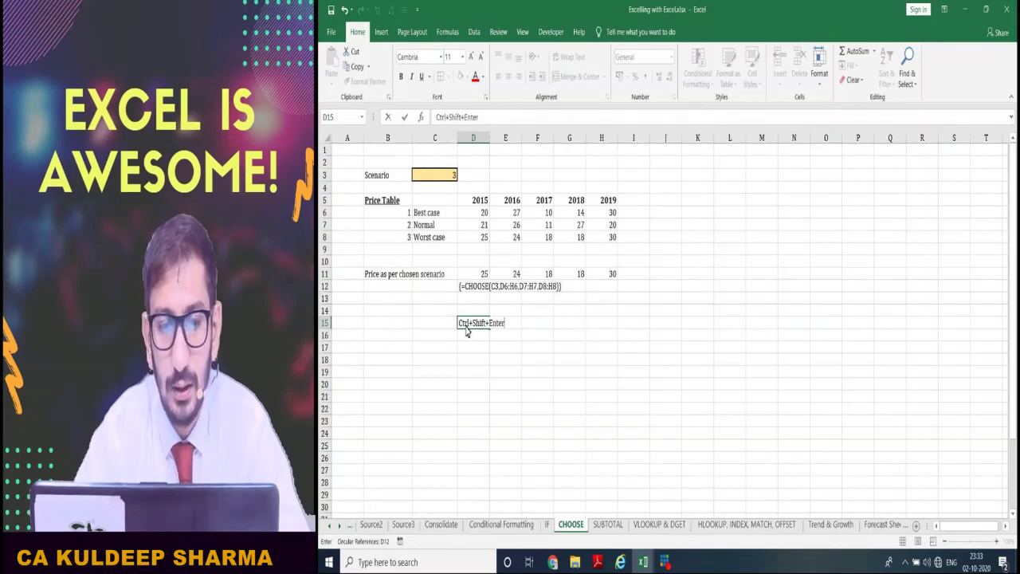
key("Return")
key("Left")
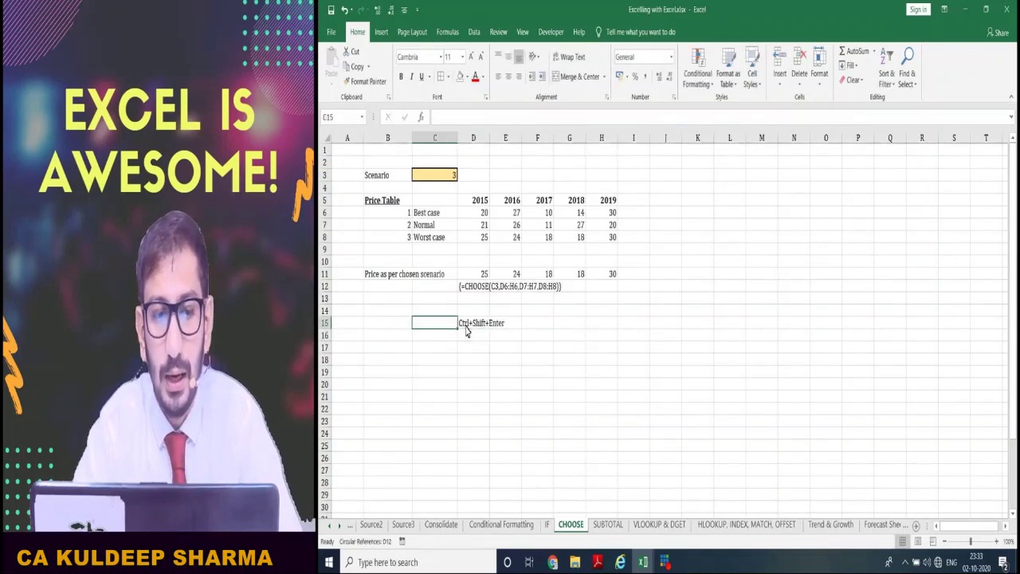
Move the "Ctrl+Shift+Enter" note to D17 and enter 1 and "Select the cells" in C16:D16
key("Right")
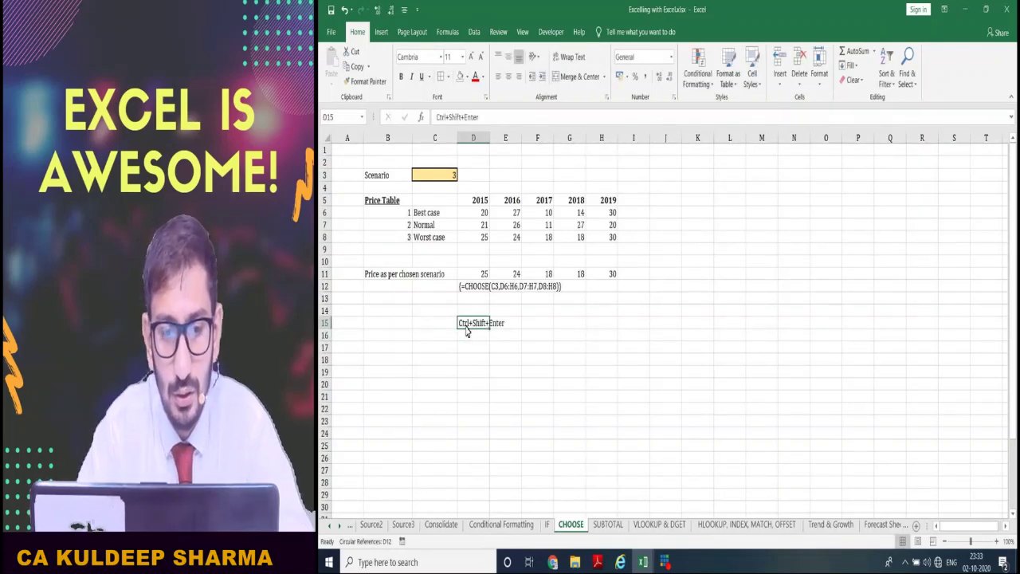
left_click_drag(467, 330, 467, 349)
left_click(467, 331)
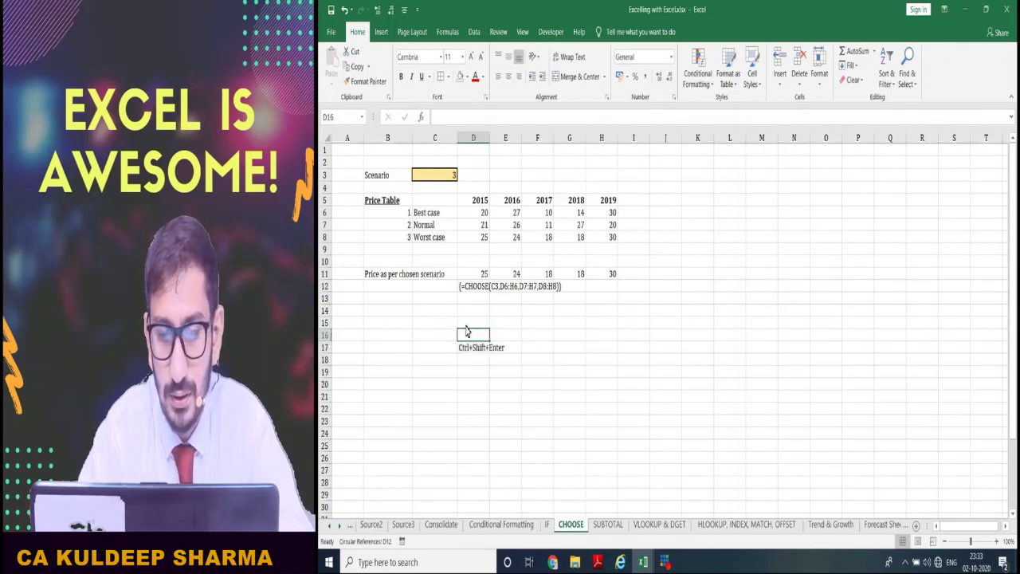
type("S")
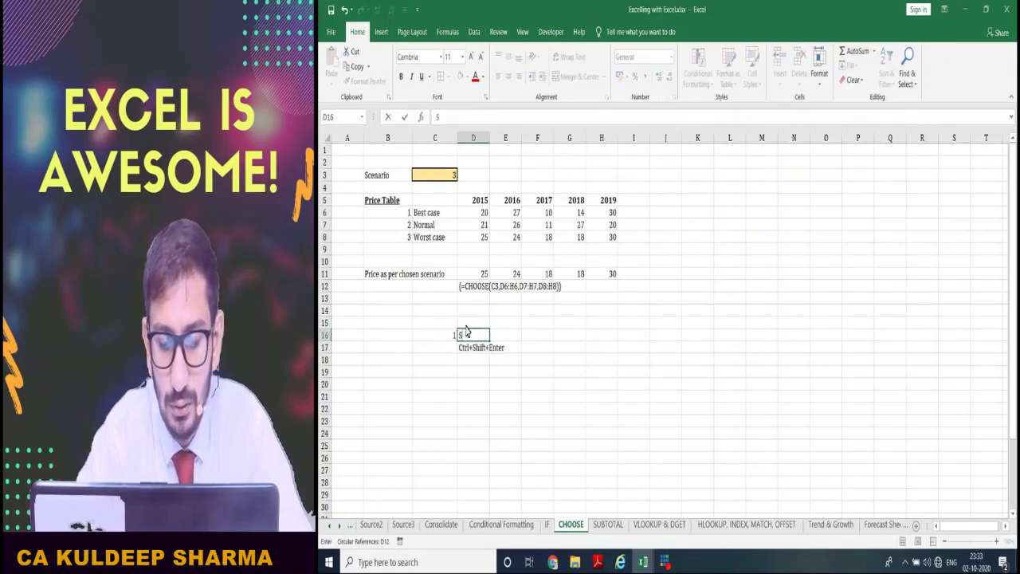
type("elect the ce")
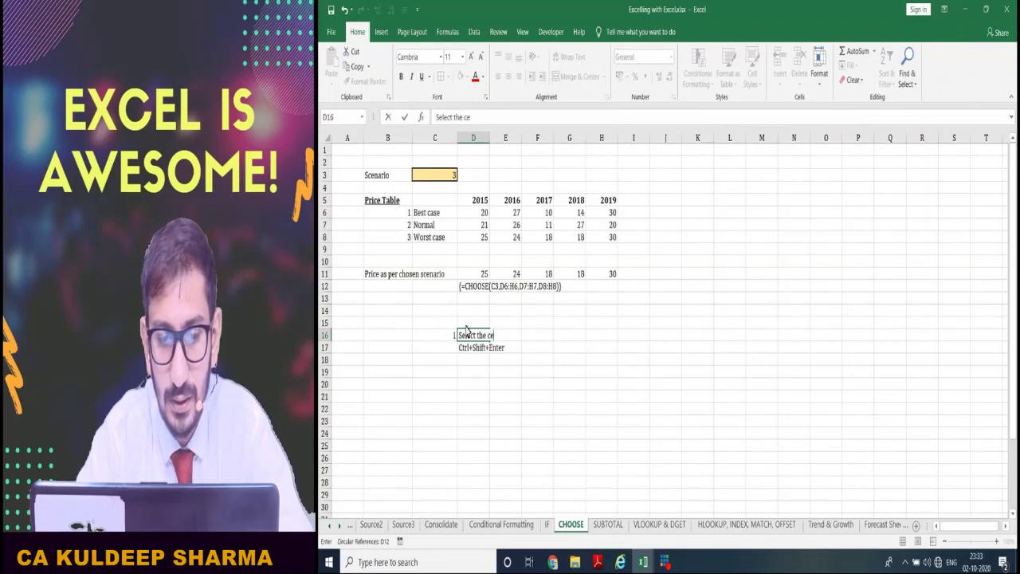
type("lls")
key("Return")
Shift the "Ctrl+Shift+Enter" note to D18 and enter 2 and "Put in the values" in C17:D17
key("Left")
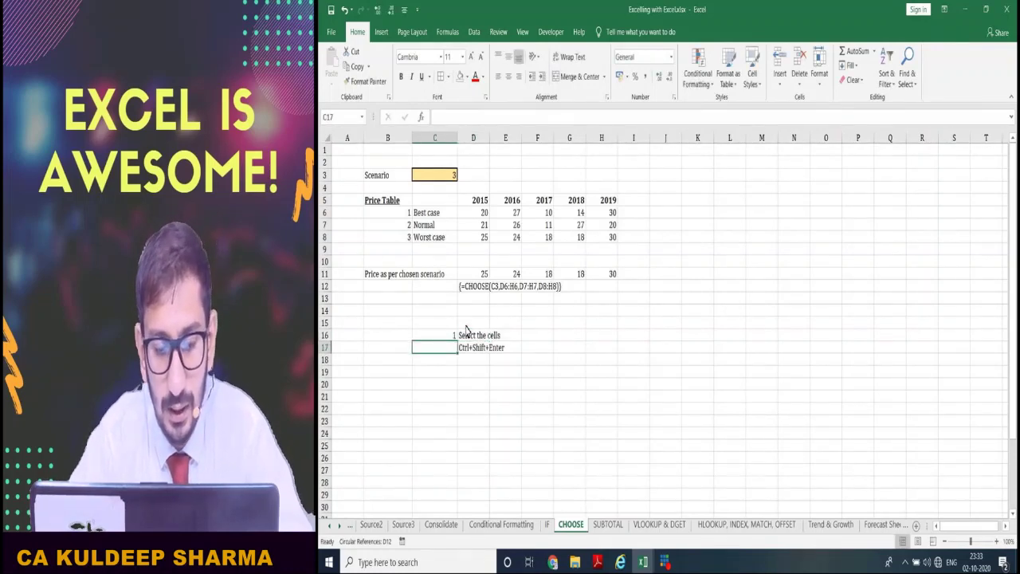
type("2")
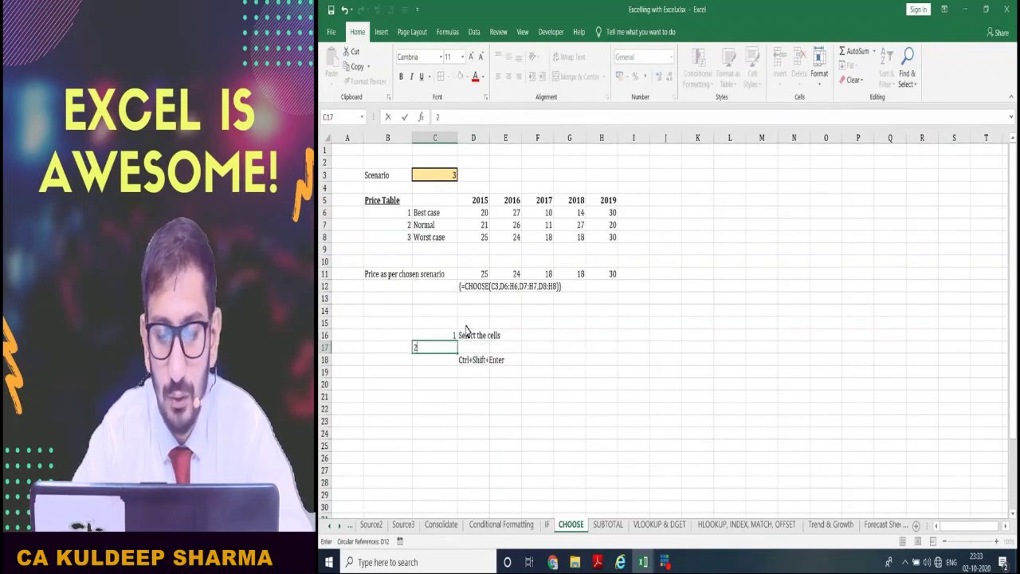
key("Tab")
type("P")
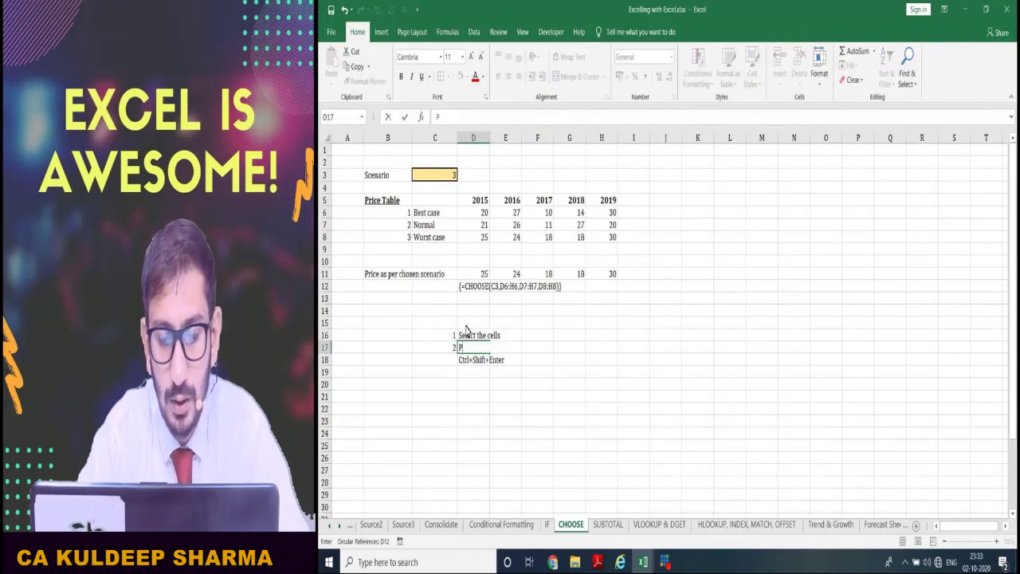
type("ut in th")
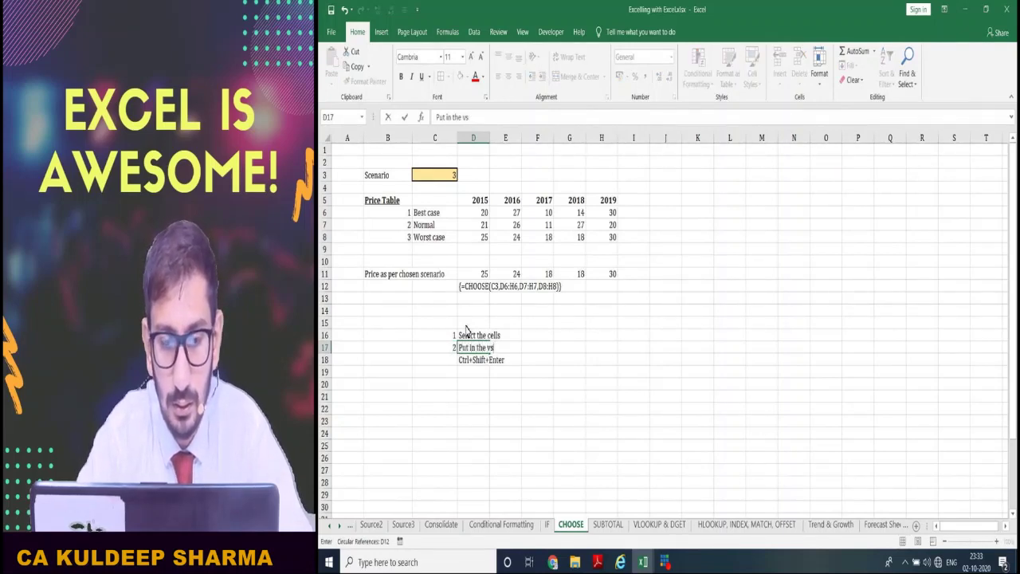
type("e values")
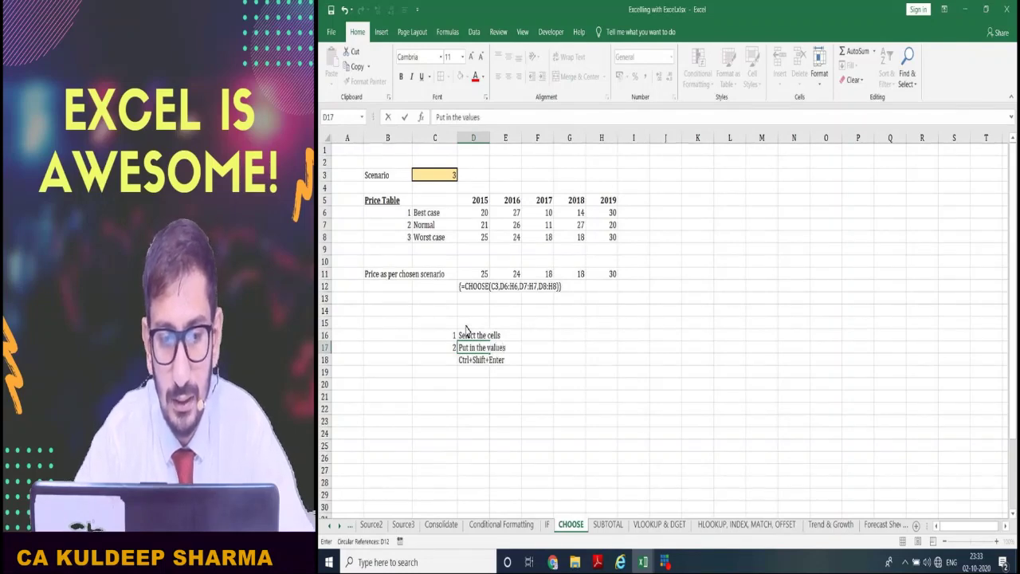
key("Return")
Number the "Ctrl+Shift+Enter" note as 3 in C18 and add "CSE stroke" beside it in F18
type("3")
key("Return")
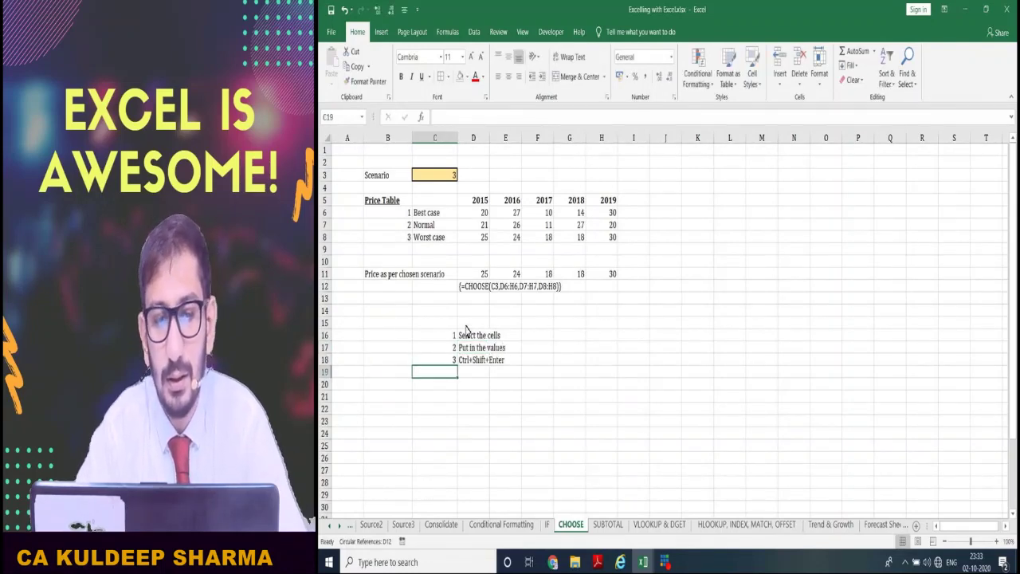
key("Up")
key("Right")
key("Right")
key("Right")
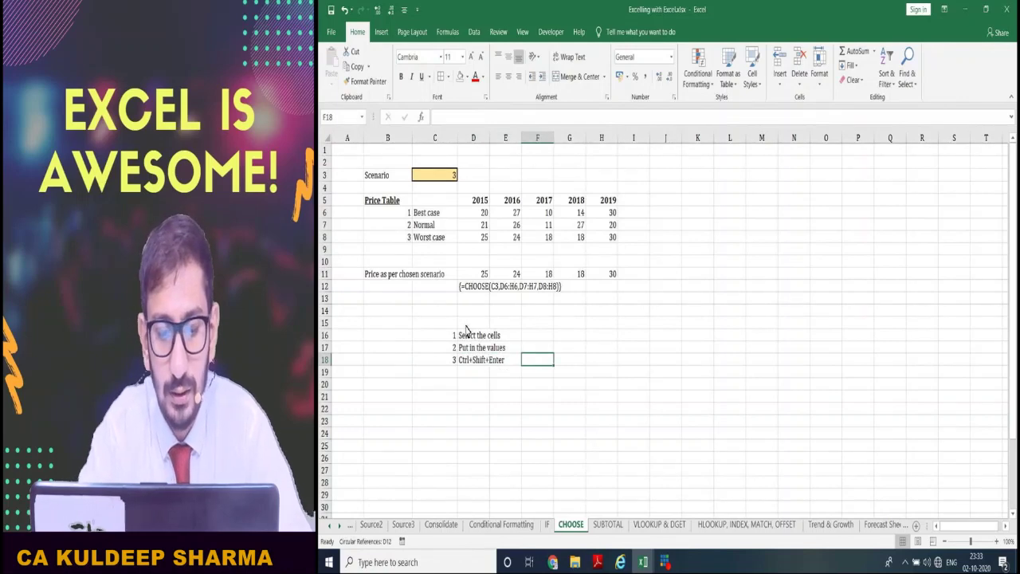
key("shift+space")
type("CSE s")
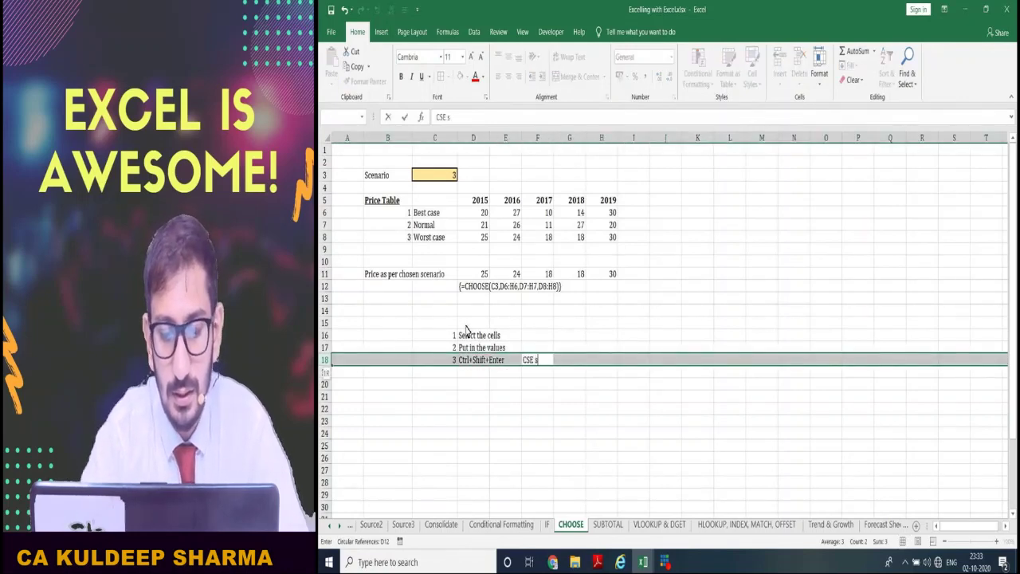
type("troke")
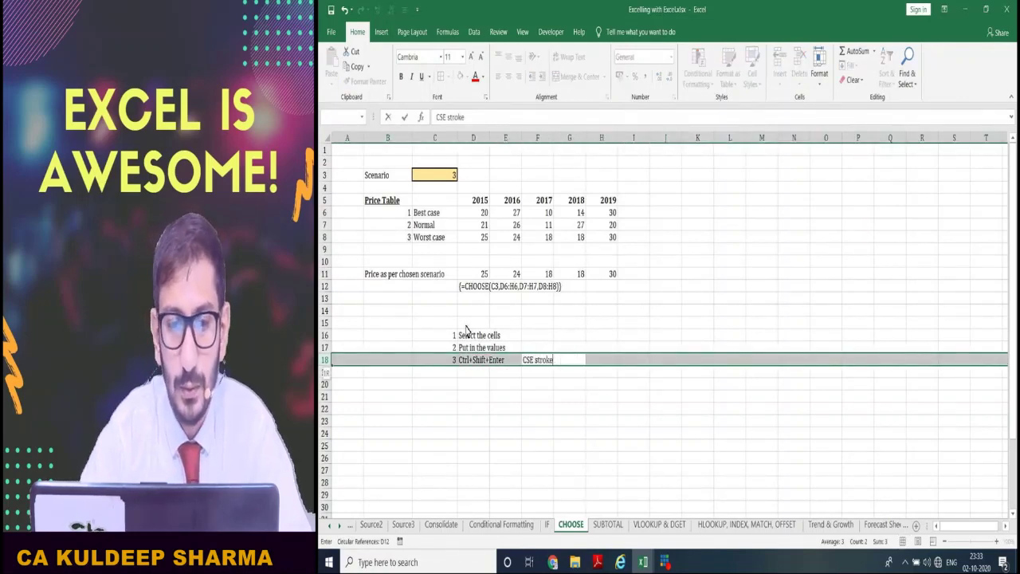
key("Return")
key("Left")
left_click_drag(467, 327, 471, 363)
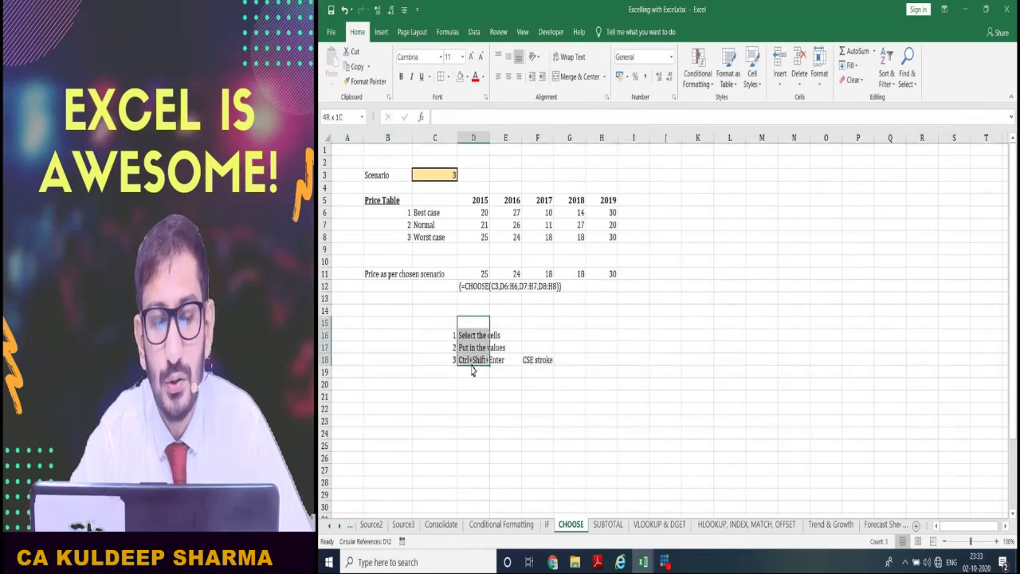